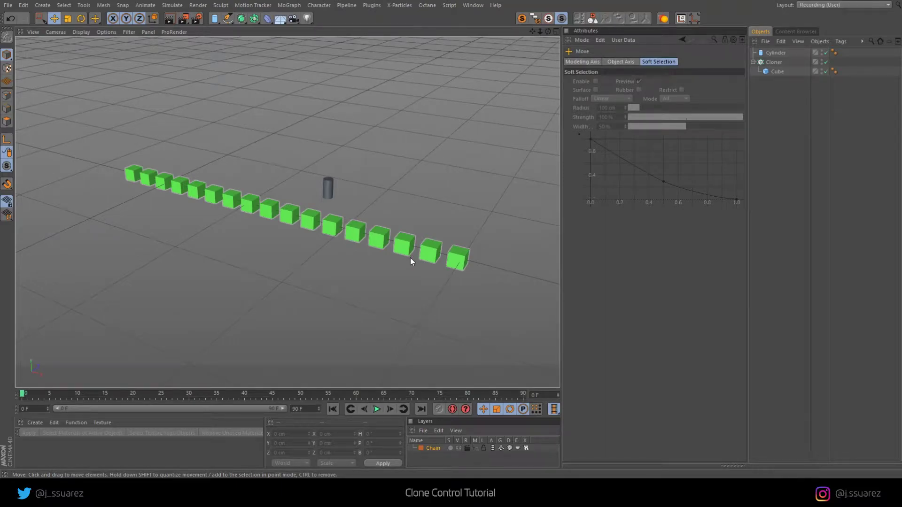
Paint the middle cube clone into a MoGraph Selection on the Cloner
middle_click_drag(395, 247, 402, 232, "alt")
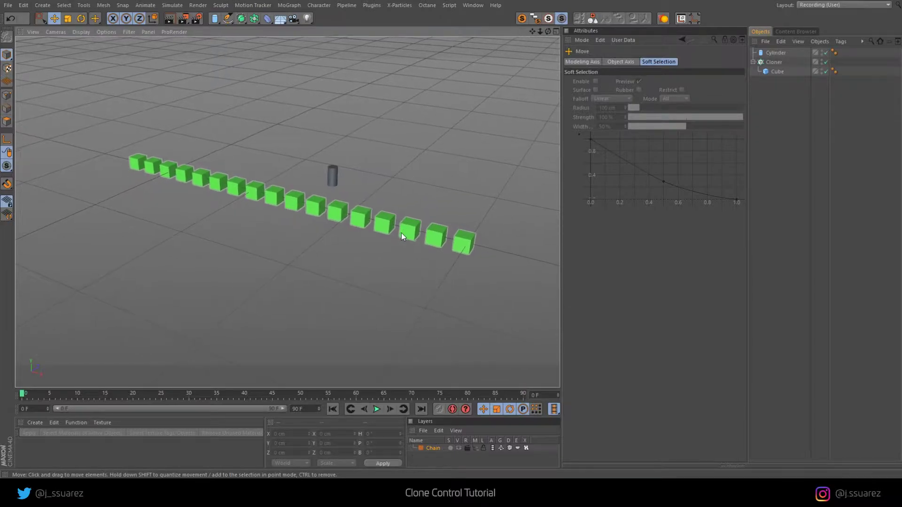
left_click_drag(401, 232, 400, 234, "alt")
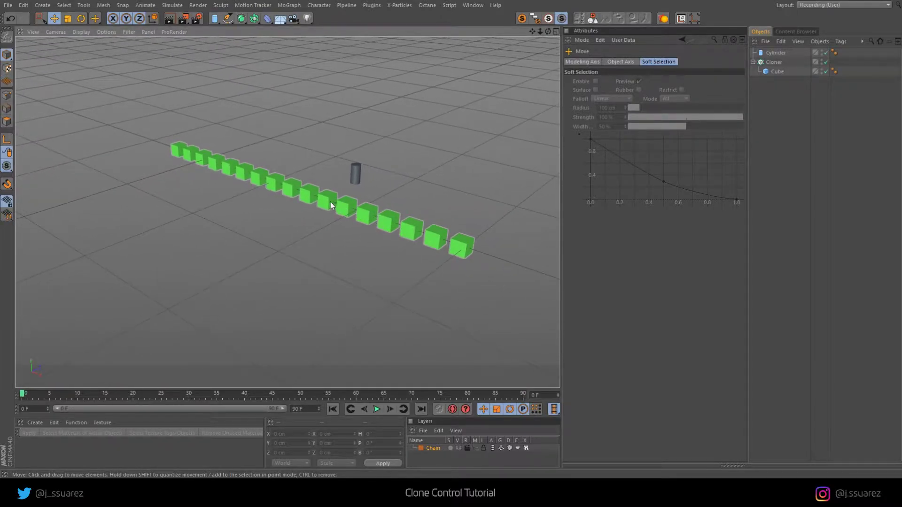
left_click_drag(331, 202, 191, 163, "alt")
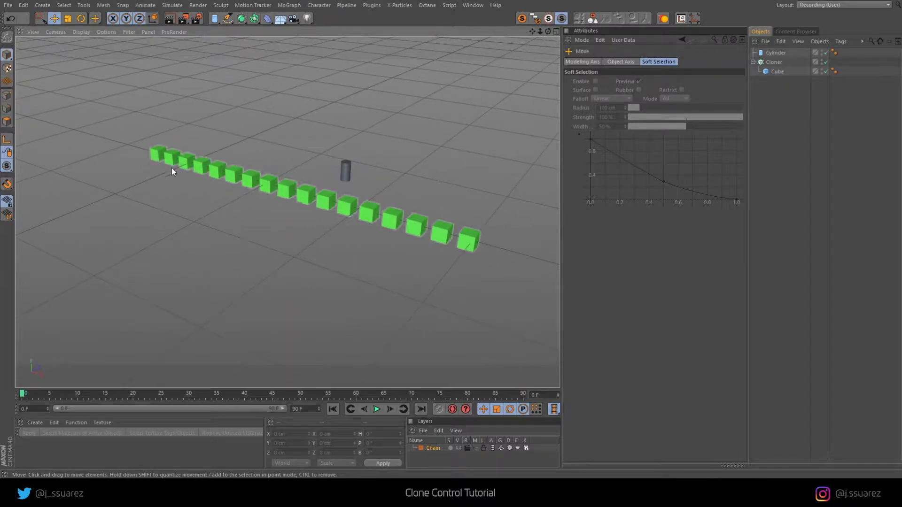
middle_click_drag(328, 209, 308, 244, "alt")
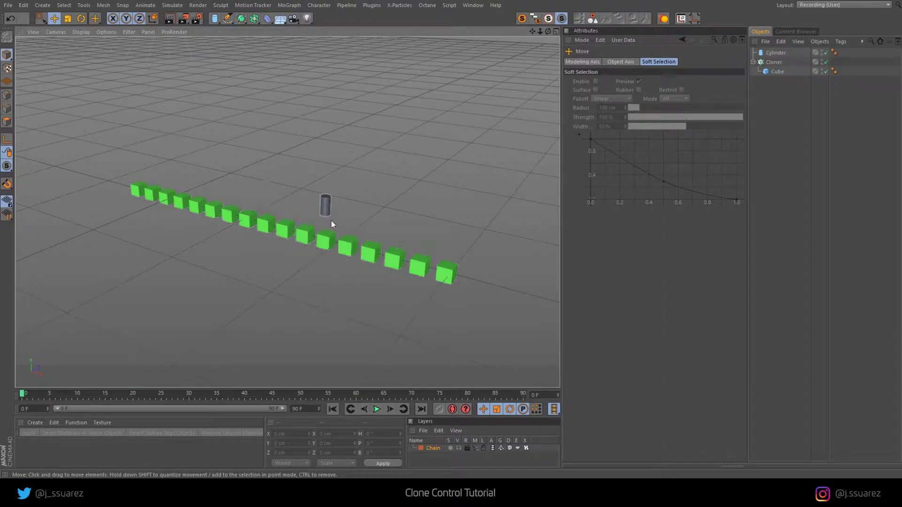
left_click(774, 62)
left_click(289, 5)
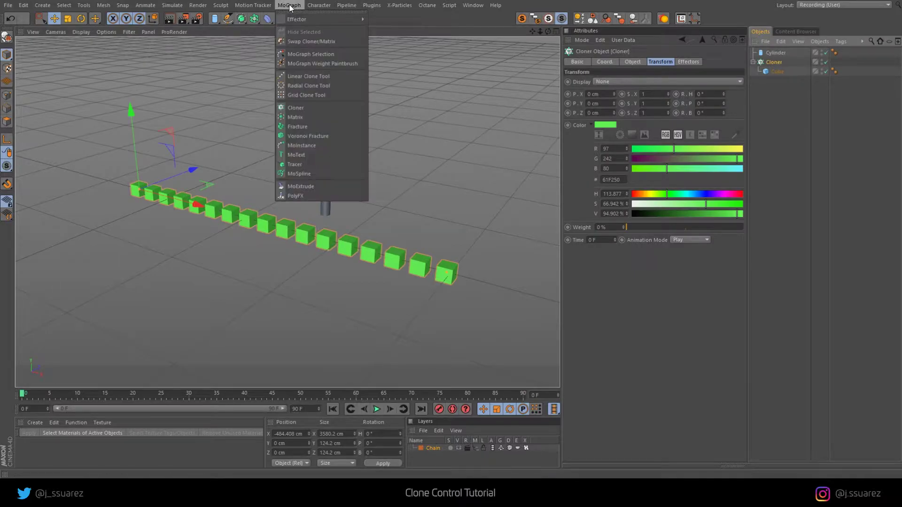
left_click(297, 55)
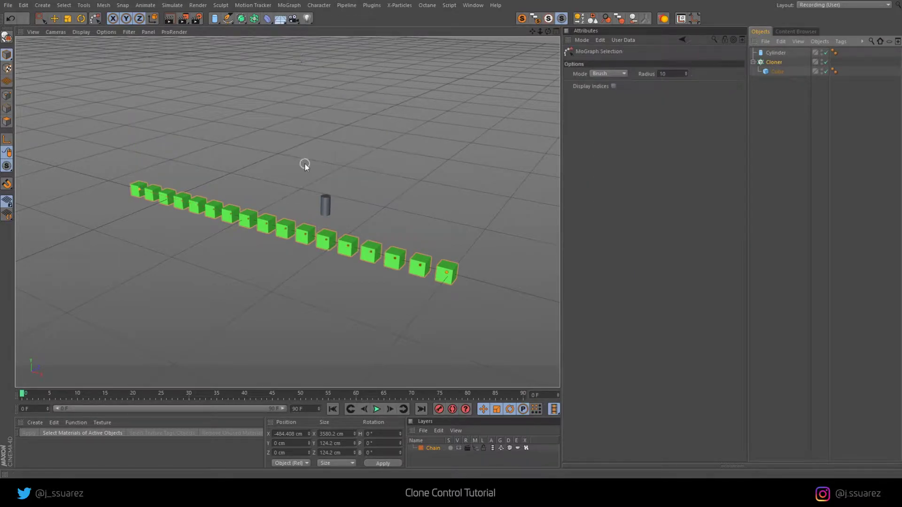
left_click(305, 239)
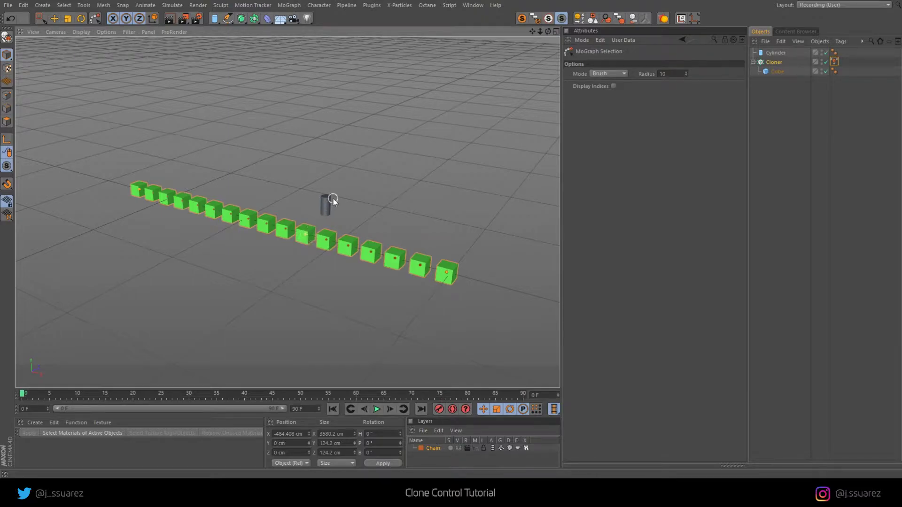
left_click(296, 6)
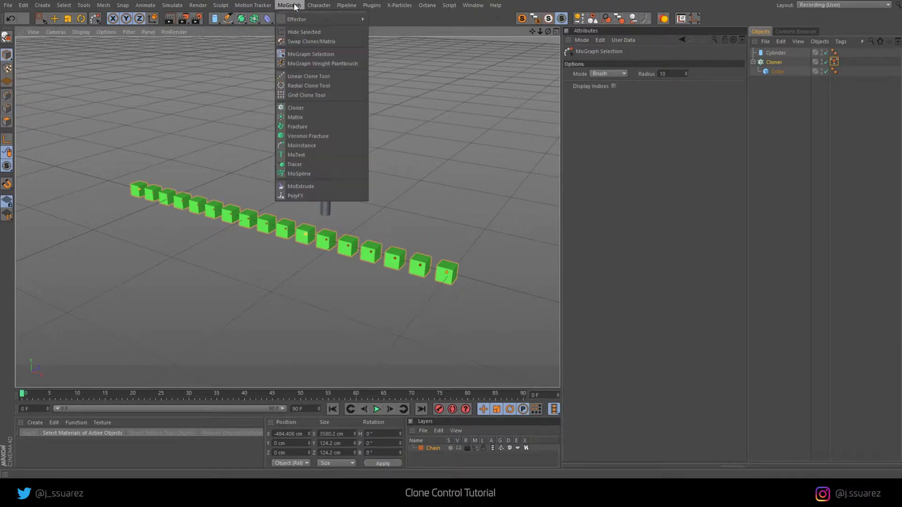
Hide the selected middle clone with a Hide Selection effector and view its settings
left_click(318, 33)
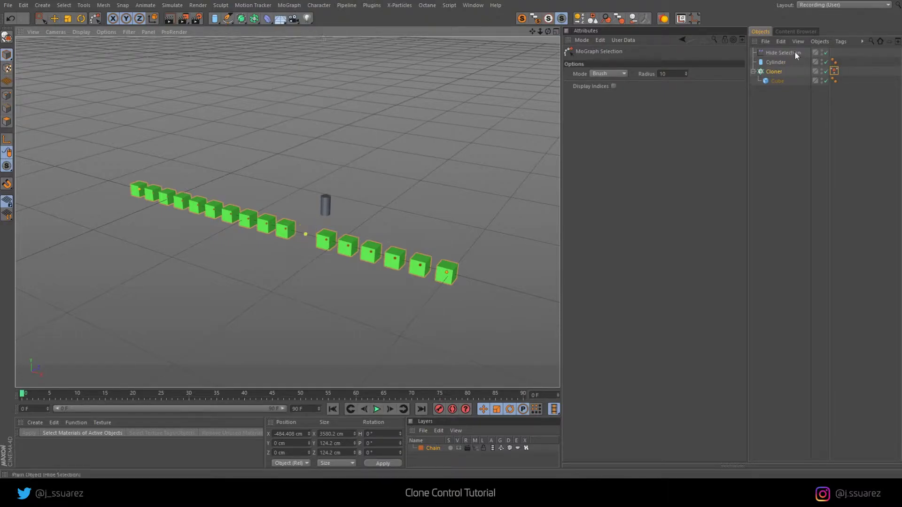
left_click(769, 53)
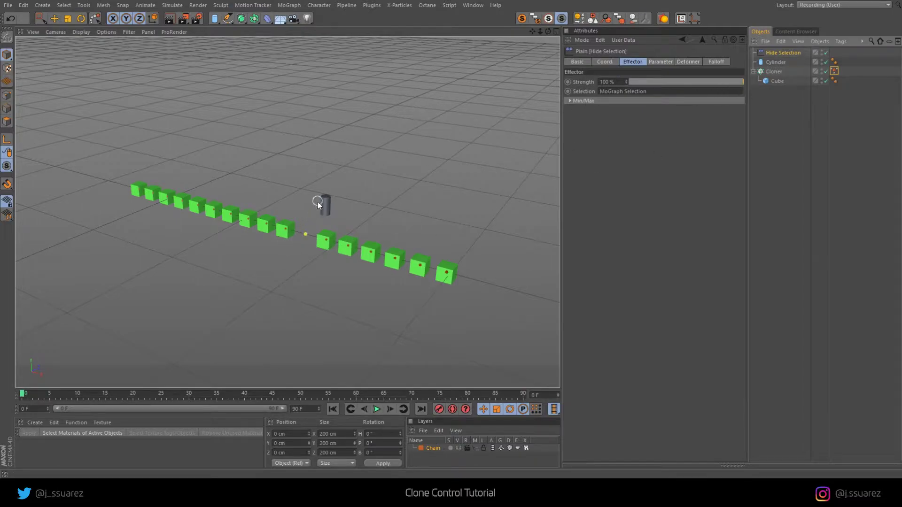
Duplicate the Cloner, delete its Cube, and invert its MoGraph Selection so a cylinder fills the gap
left_click(774, 73)
left_click_drag(773, 69, 776, 86, "ctrl")
left_click(777, 79)
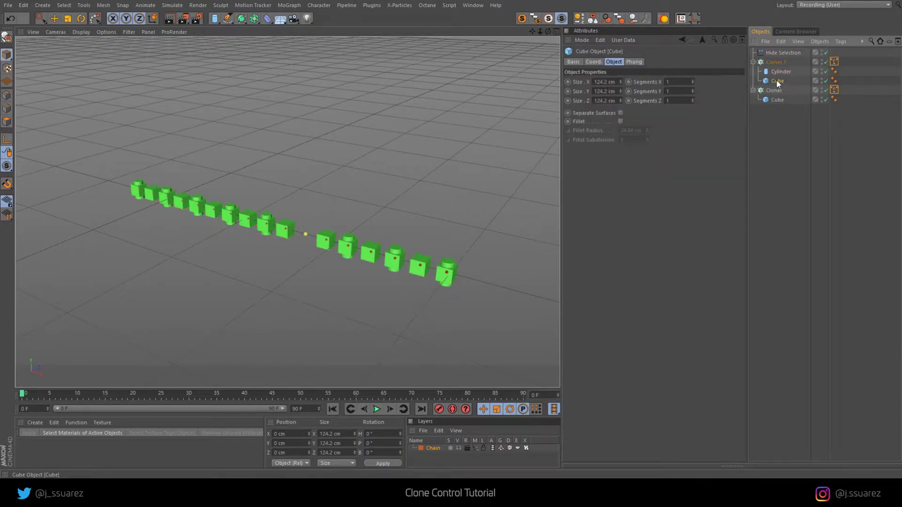
key("Delete")
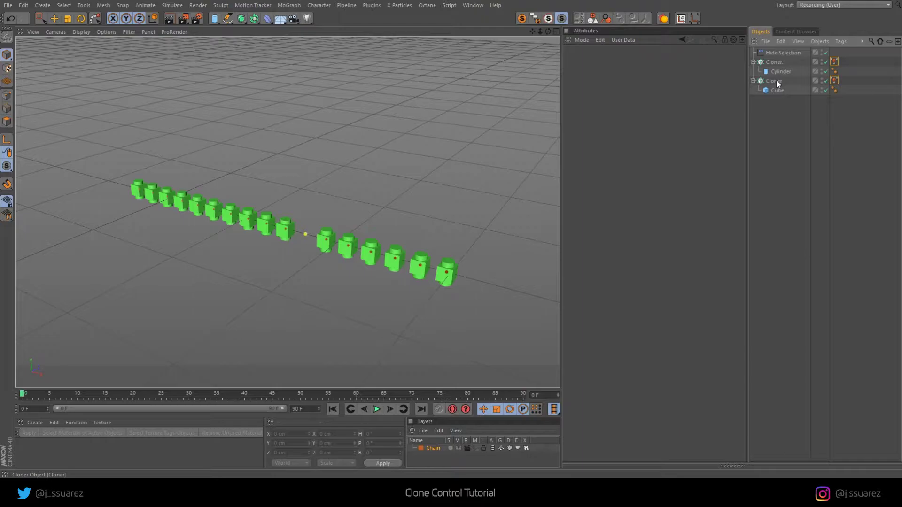
left_click(834, 61)
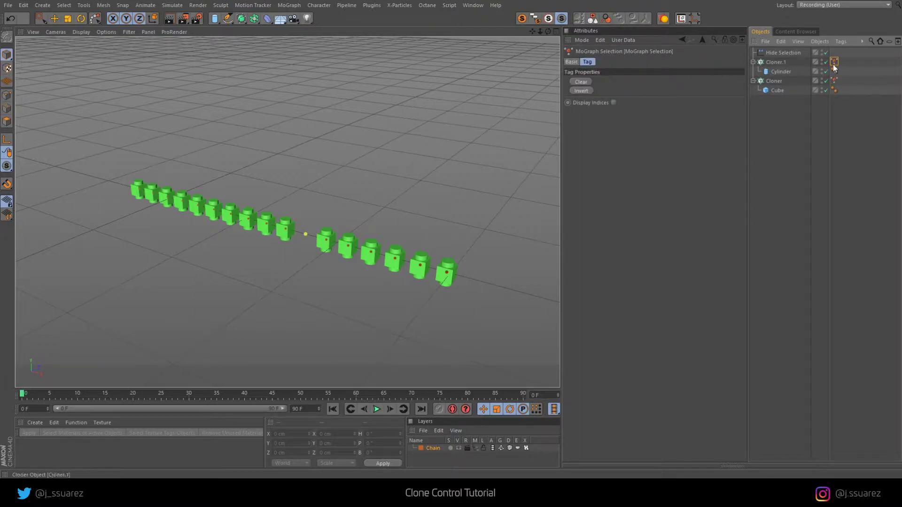
left_click(584, 90)
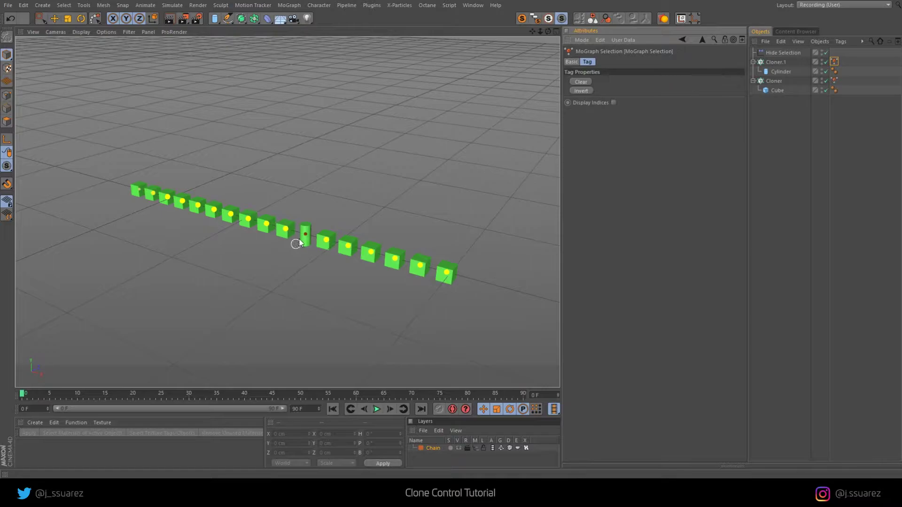
mouse_move(298, 239)
left_mouse_down("alt")
mouse_move(290, 247)
mouse_move(335, 242)
mouse_move(284, 239)
mouse_move(337, 233)
left_mouse_up("alt")
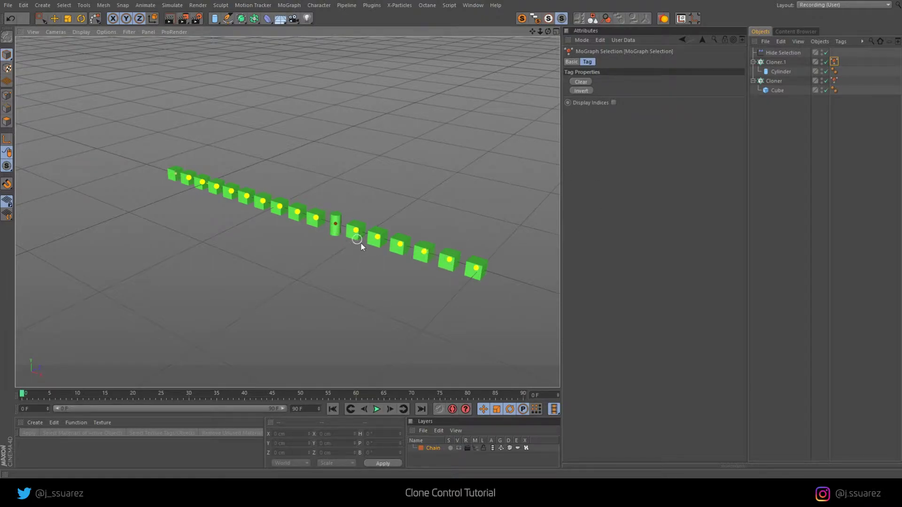
left_click_drag(353, 232, 353, 230, "alt")
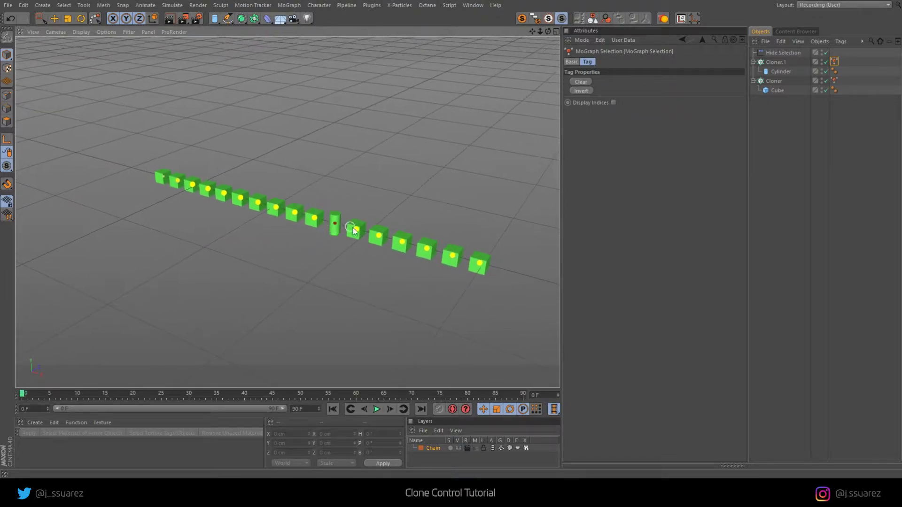
Set the cube Cloner's Count to 14 and its P.X step to 212 cm
left_click(774, 62)
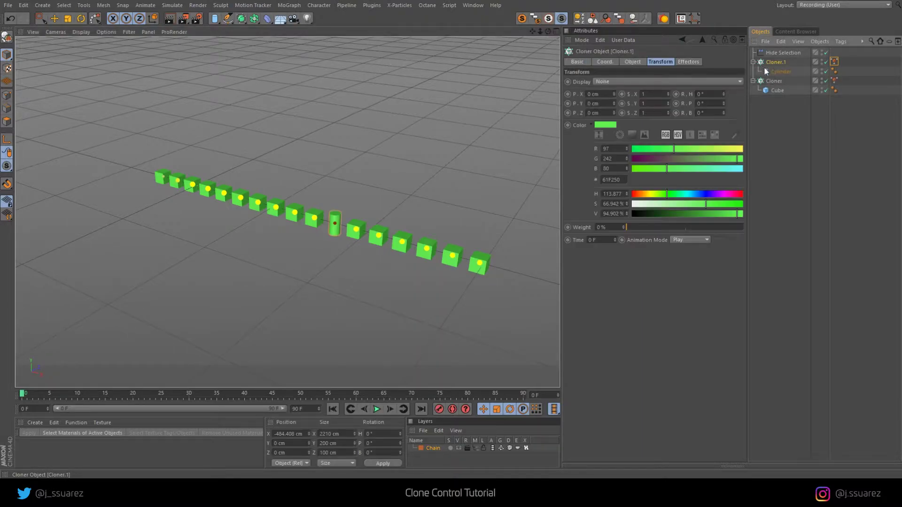
left_click(773, 81)
left_click(642, 63)
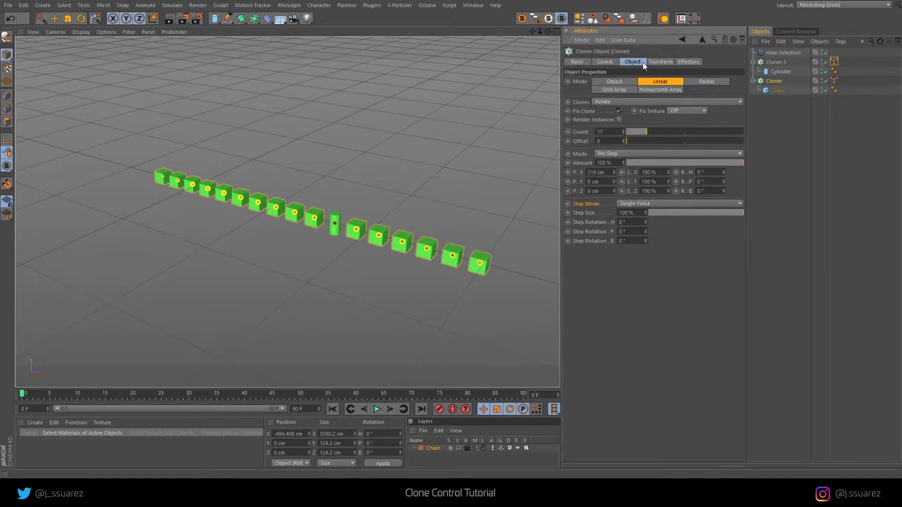
left_click_drag(644, 132, 644, 131)
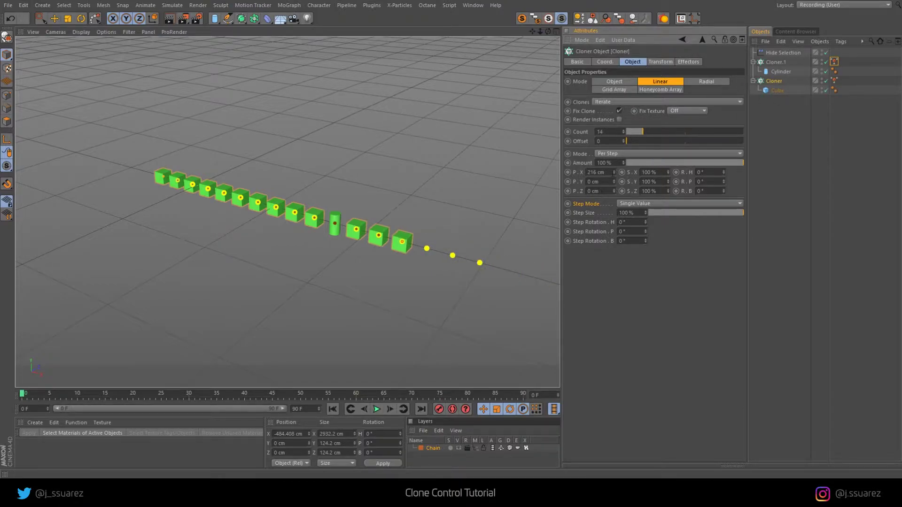
mouse_move(614, 172)
left_mouse_down()
mouse_move(614, 161)
mouse_move(613, 174)
left_mouse_up()
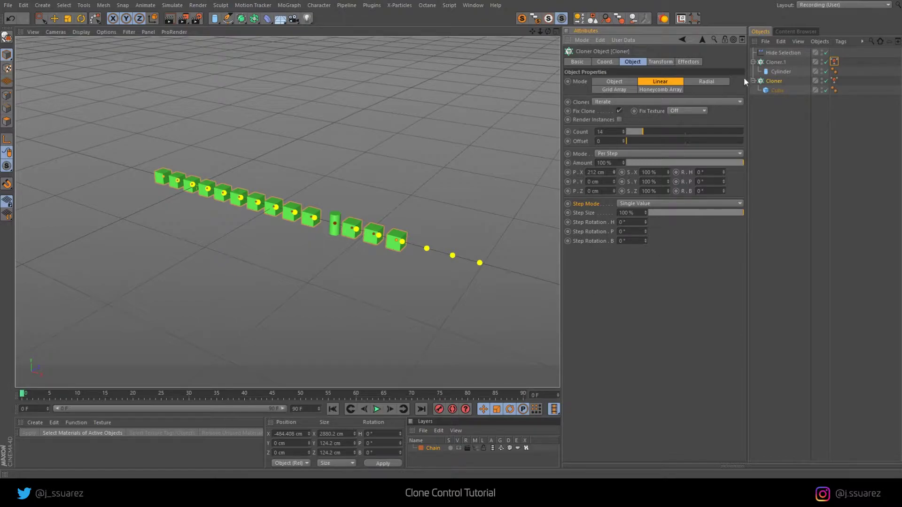
Pull the Cylinder out of Cloner.1, then delete Cloner.1 and the Hide Selection effector
left_click(777, 62)
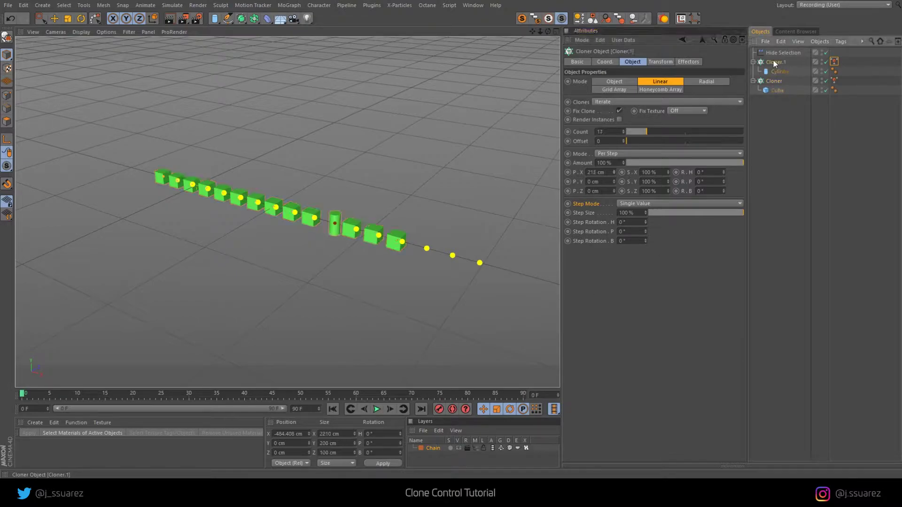
left_click(780, 71)
left_click_drag(775, 120, 776, 122)
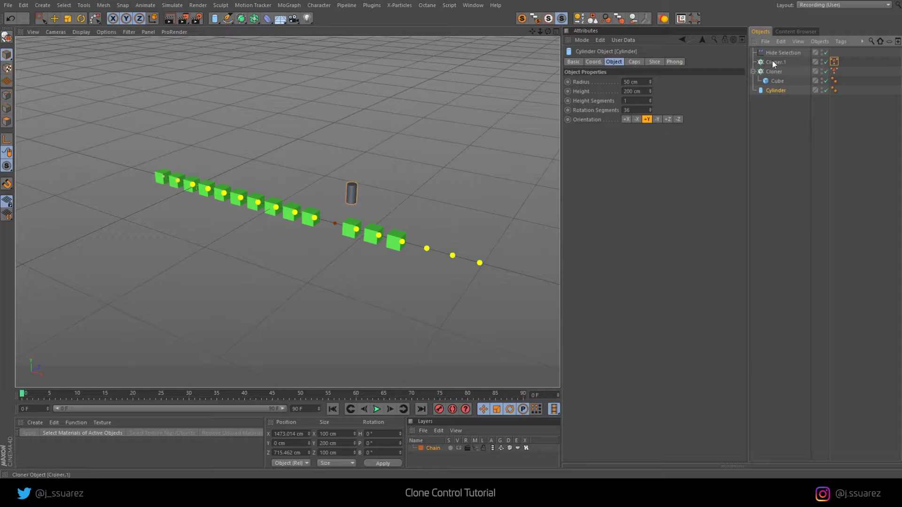
left_click(771, 62)
key("Delete")
left_click(774, 53)
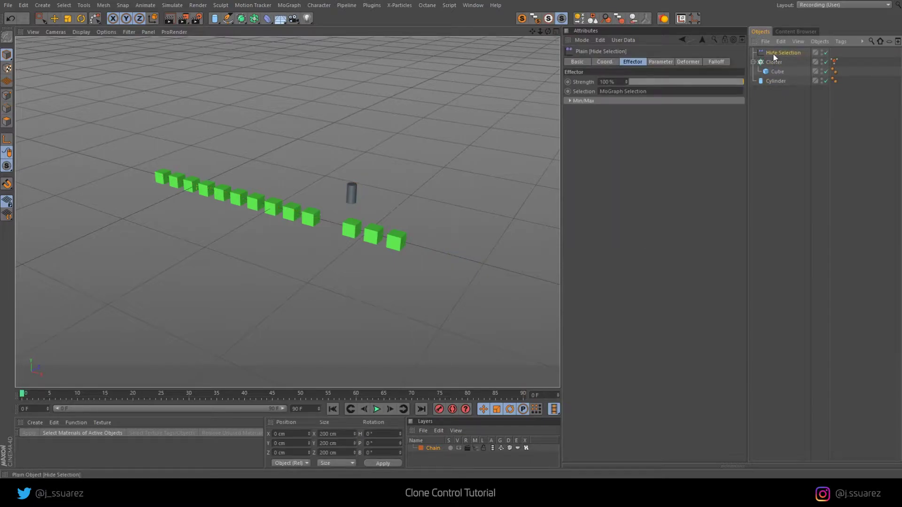
key("Delete")
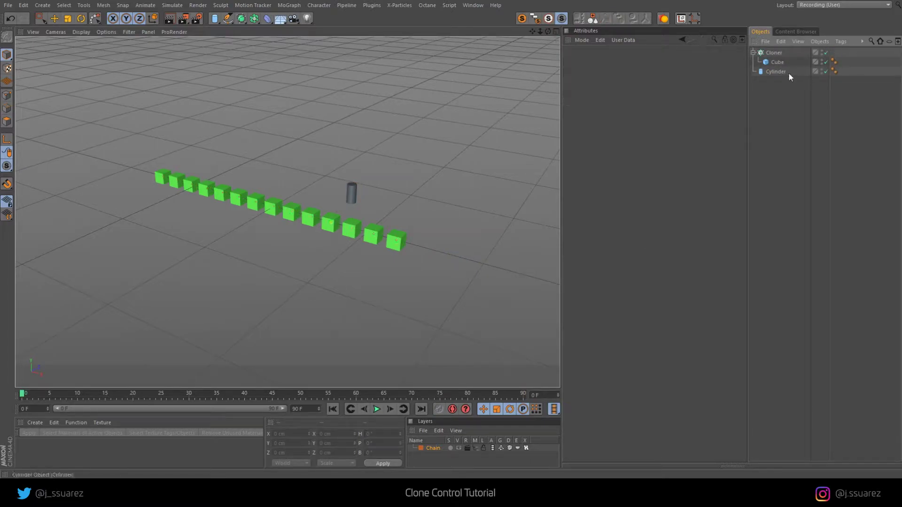
Place the Cylinder under the Cloner so the row alternates cubes and cylinders
left_click_drag(773, 70, 783, 66)
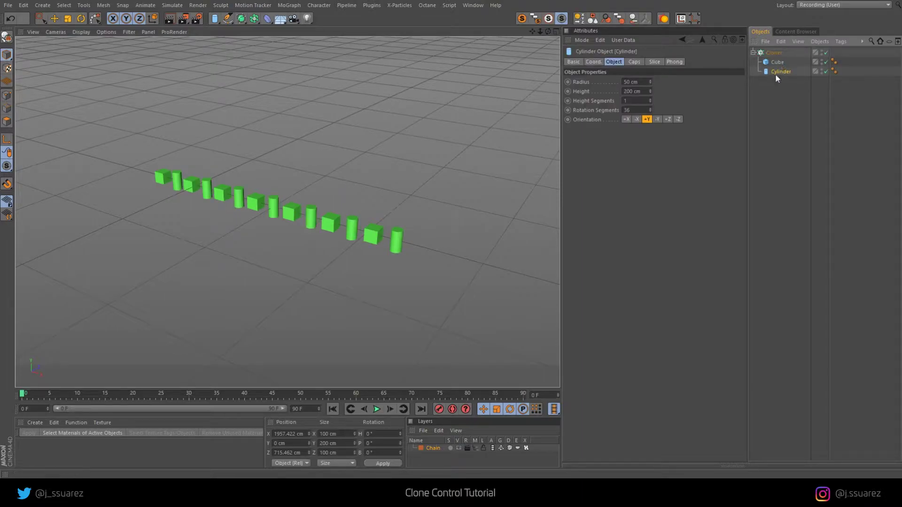
mouse_move(229, 202)
left_mouse_down("alt")
mouse_move(248, 199)
mouse_move(247, 222)
mouse_move(167, 205)
left_mouse_up("alt")
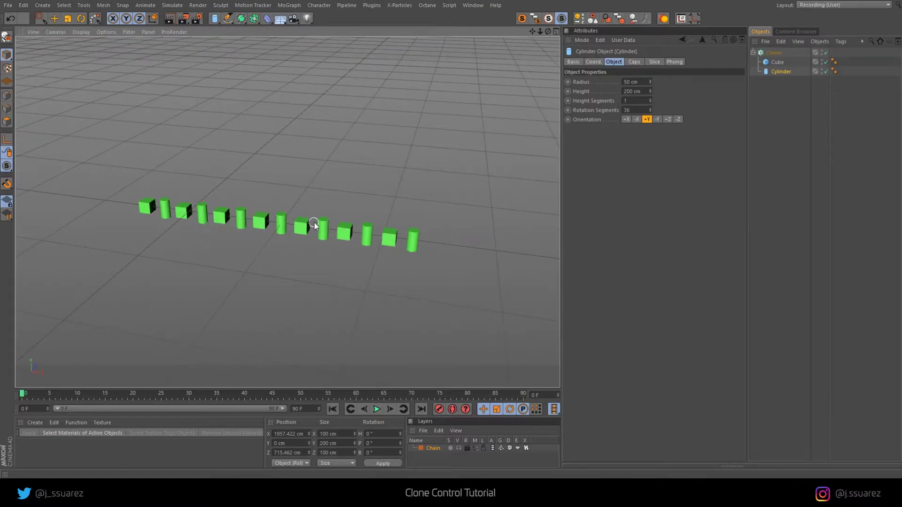
mouse_move(316, 224)
left_mouse_down("alt")
mouse_move(465, 225)
mouse_move(373, 238)
left_mouse_up("alt")
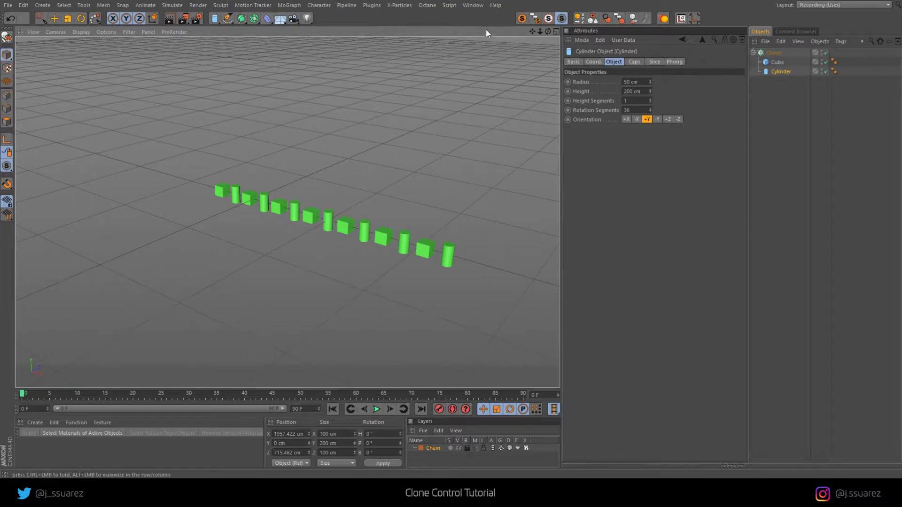
Add a Shader effector to the Cloner, uncheck Scale, and set Modify Clone to 54%
left_click(784, 53)
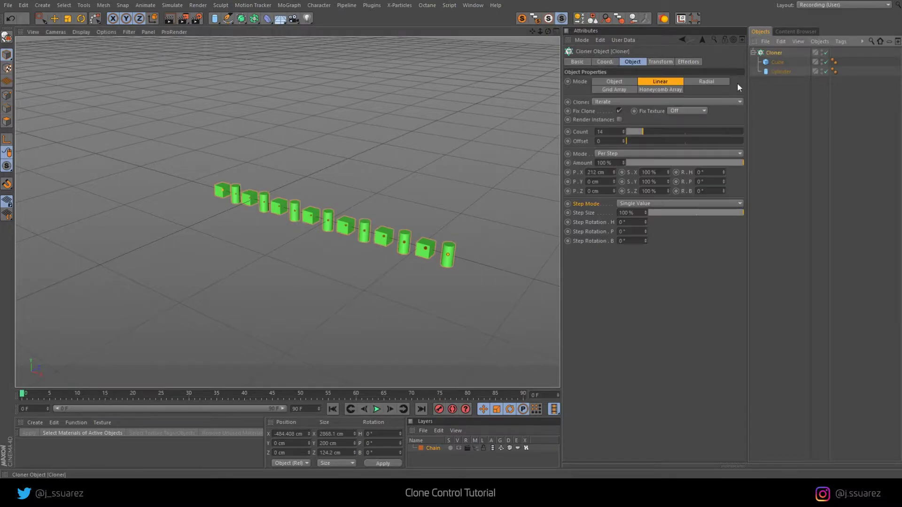
left_click(294, 5)
mouse_move(297, 20)
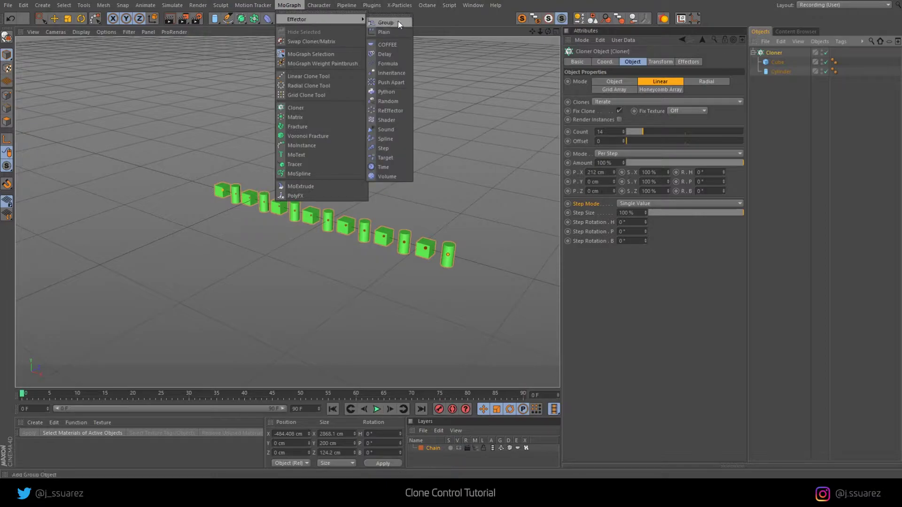
left_click(392, 122)
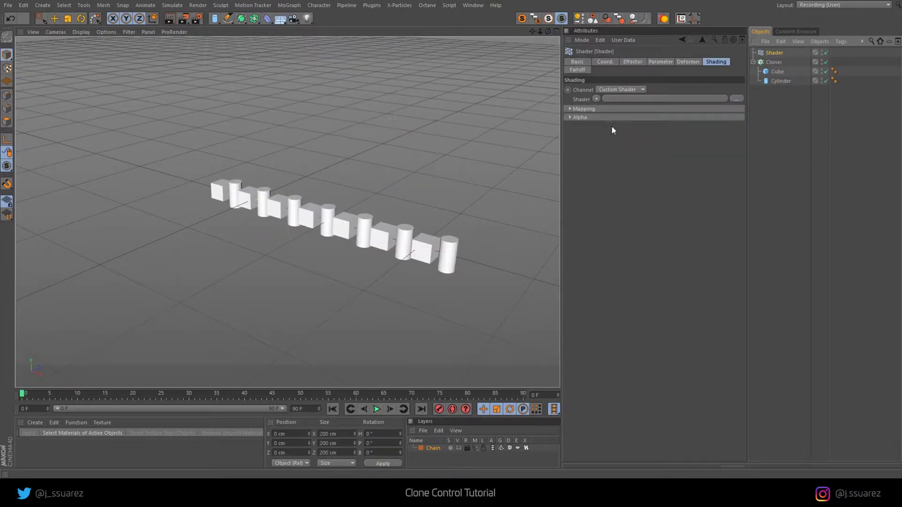
left_click(664, 61)
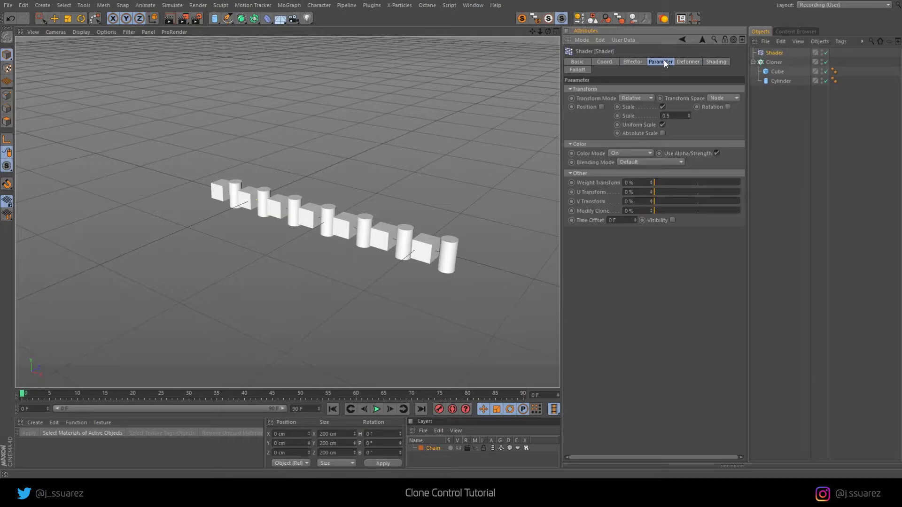
left_click(663, 107)
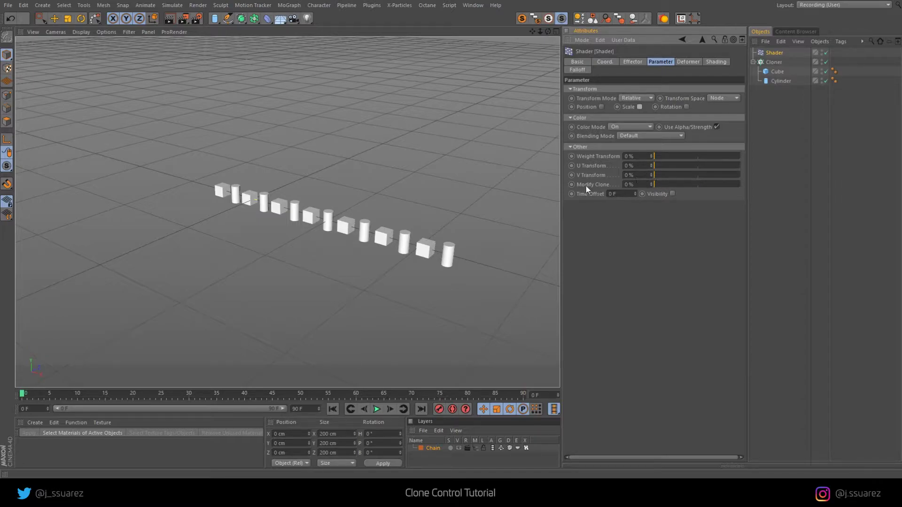
left_click_drag(658, 185, 699, 187)
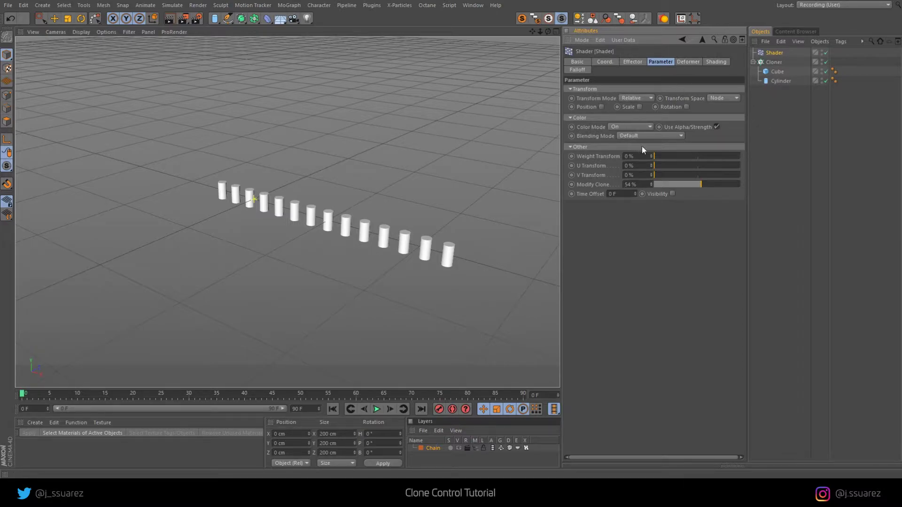
Load a Gradient into the Shader effector and set its Color Mode to Off
left_click(716, 63)
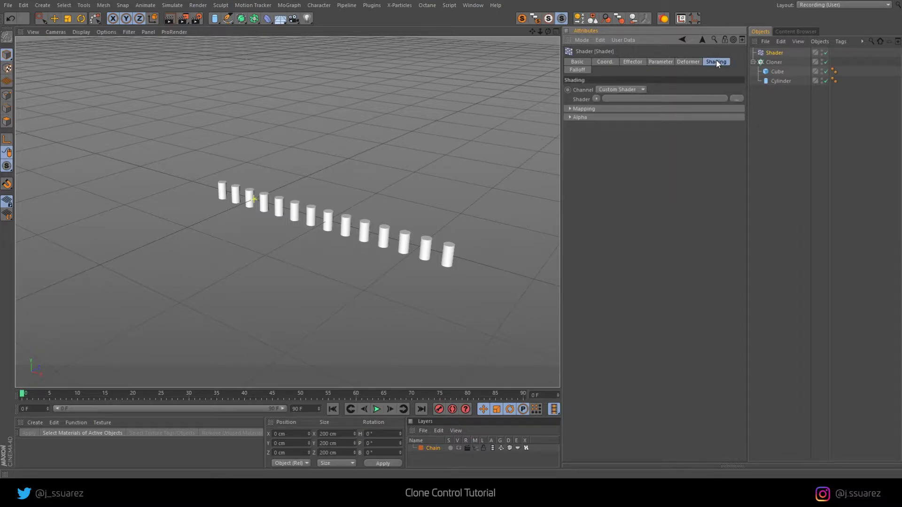
left_click(597, 99)
left_click(627, 190)
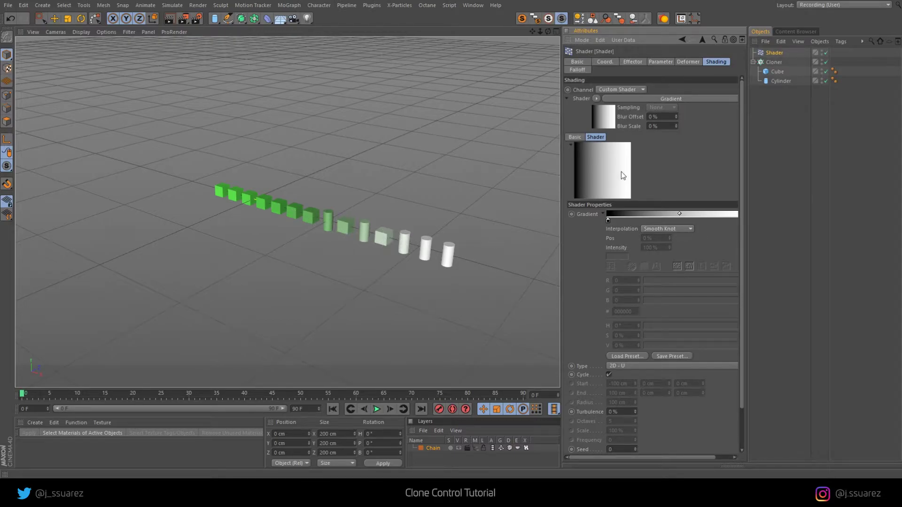
left_click(666, 61)
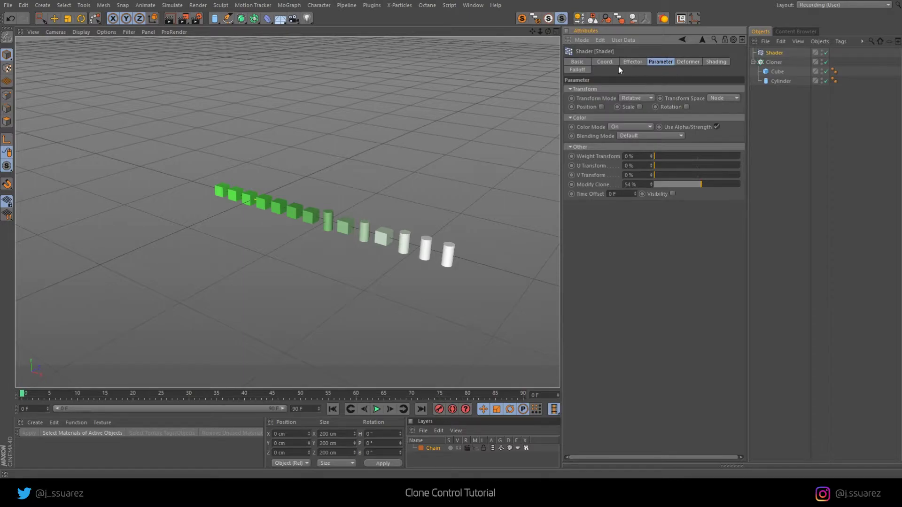
left_click(629, 127)
left_click(629, 136)
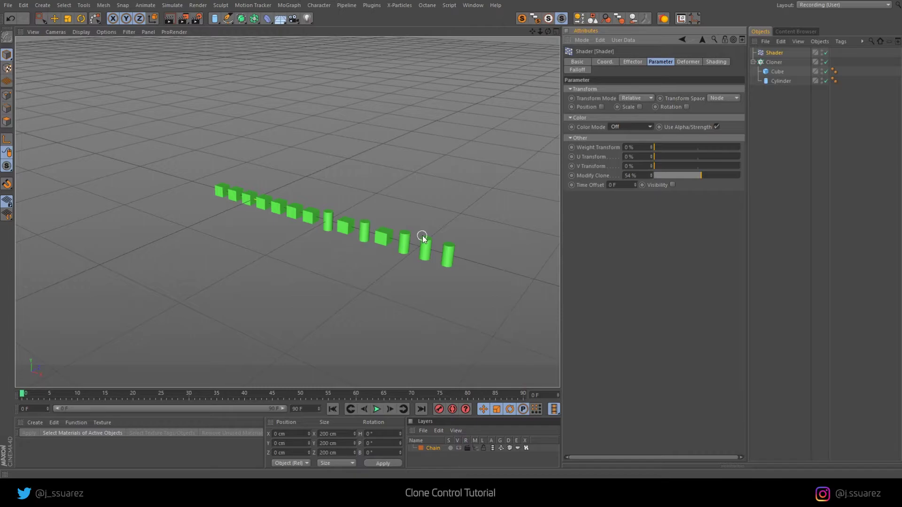
Move the gradient's white and black knots to shift the cube-to-cylinder transition
left_click(716, 62)
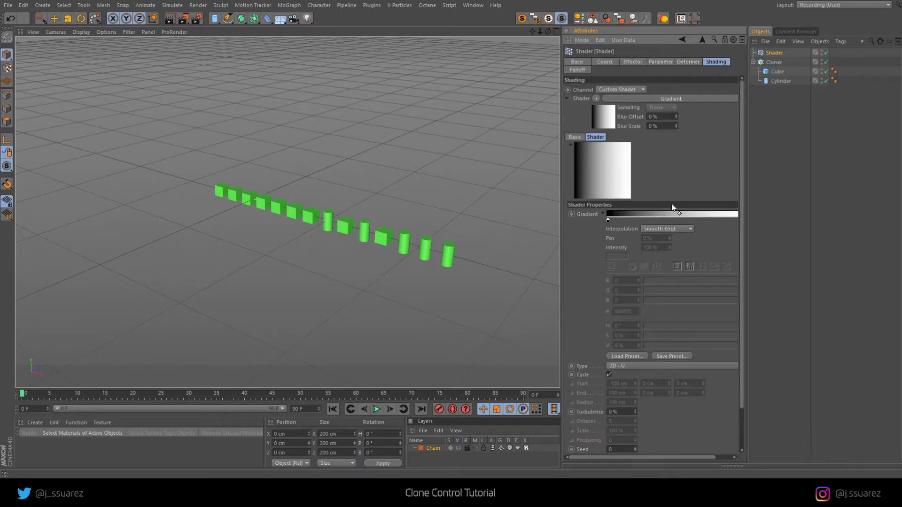
left_click(568, 98)
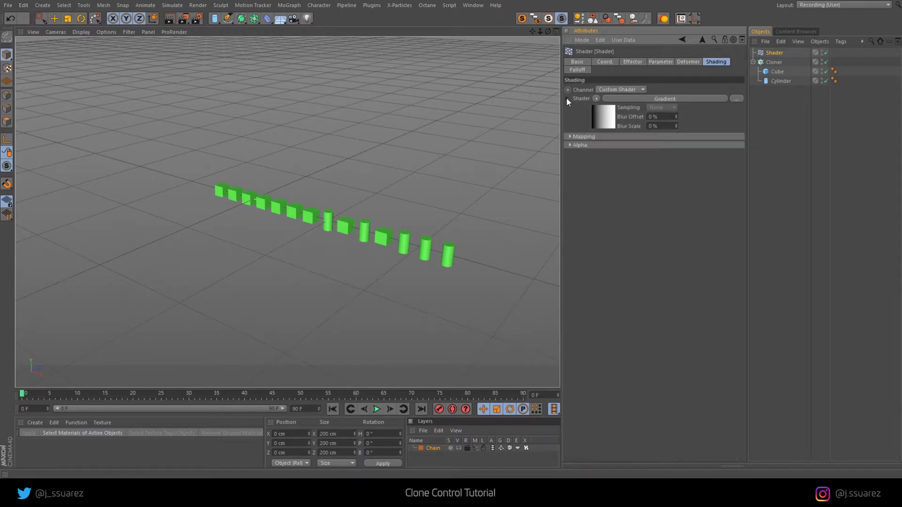
left_click(627, 99)
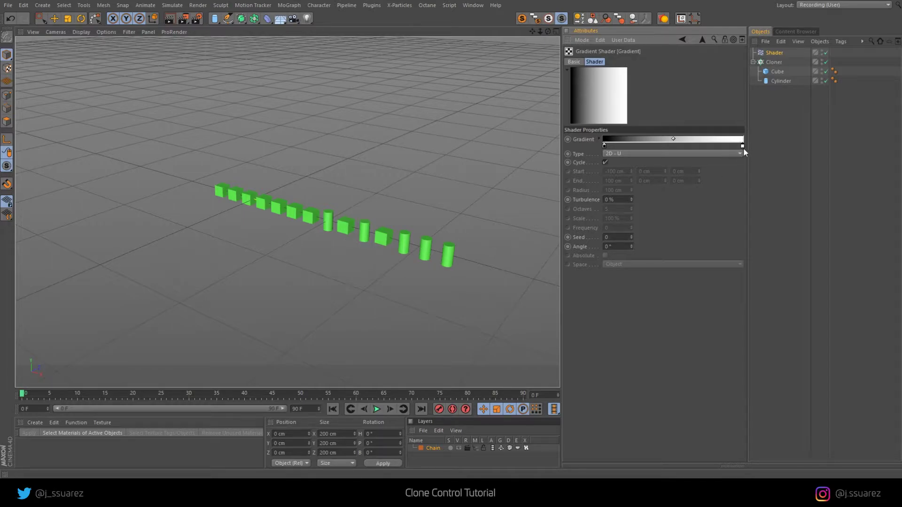
left_click_drag(744, 148, 625, 154)
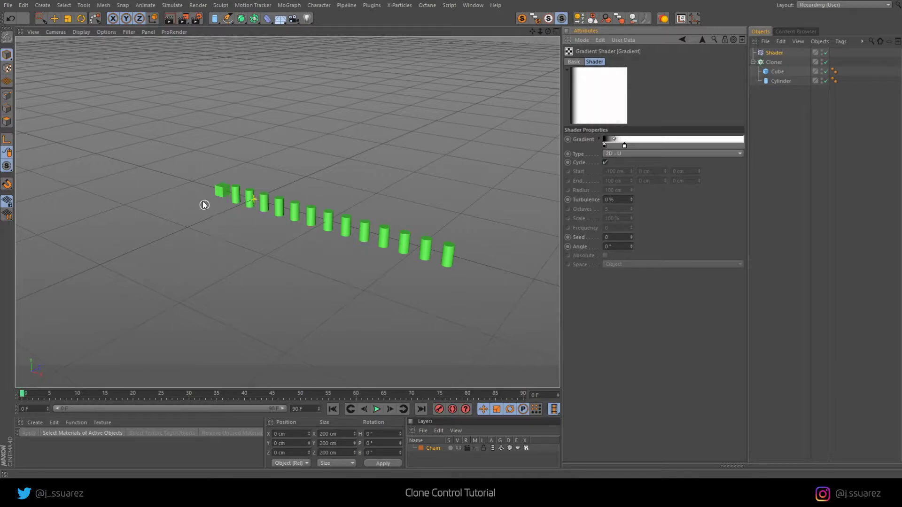
left_click_drag(625, 146, 666, 146)
left_click_drag(605, 146, 716, 146)
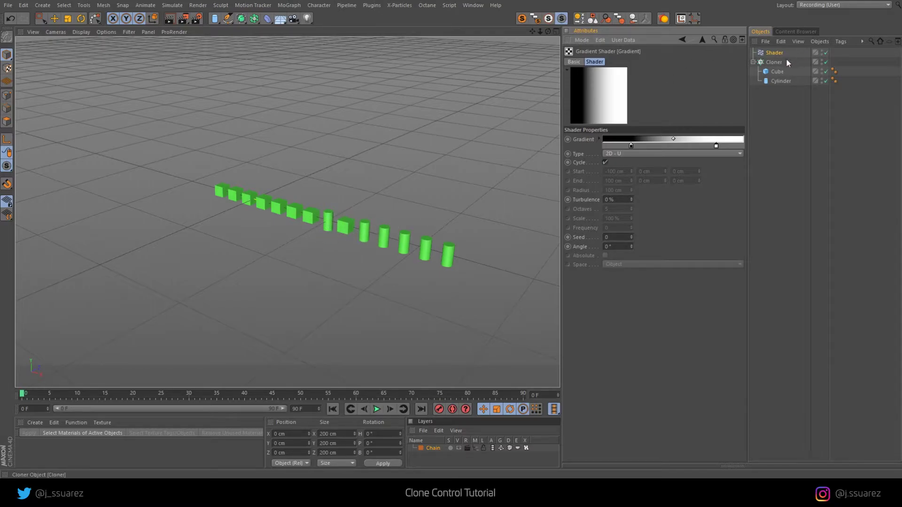
Set the Shader effector's Modify Clone to 52%
left_click(774, 60)
left_click(774, 53)
left_click(663, 62)
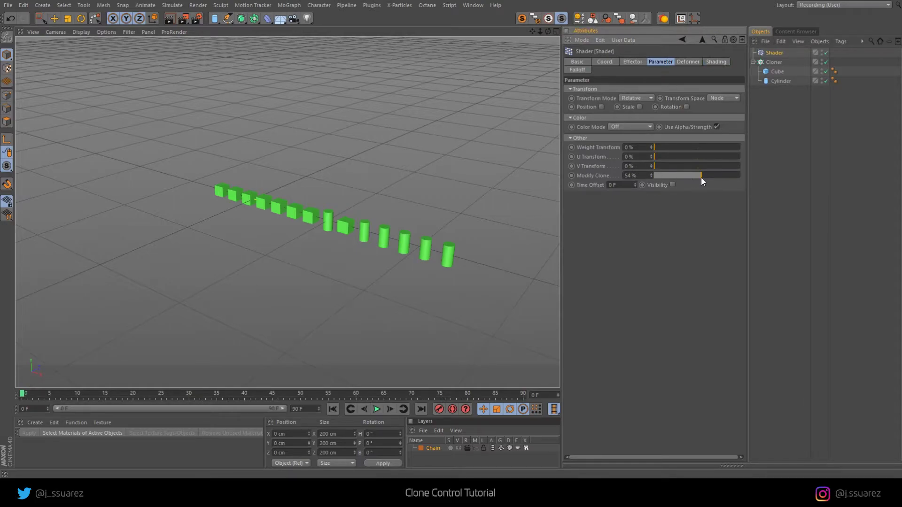
left_click_drag(702, 178, 746, 178)
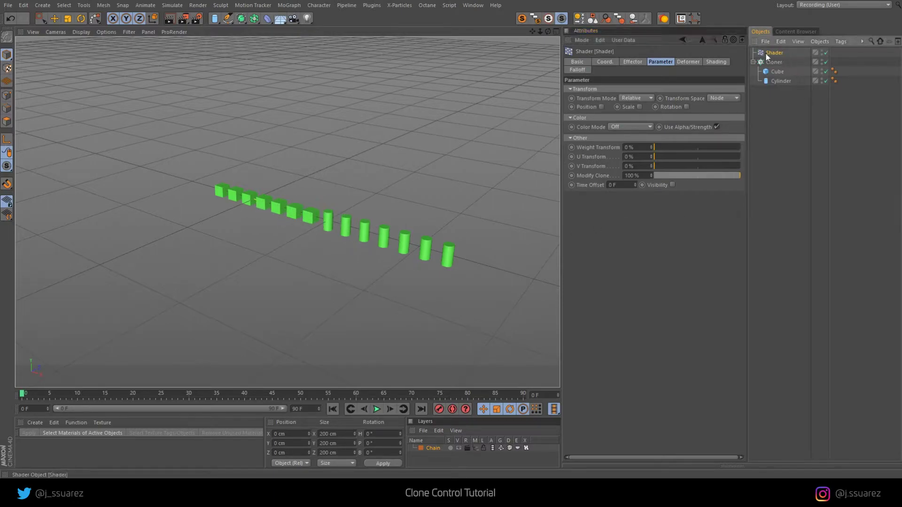
Set the gradient Interpolation to None and move the white knot to the middle
left_click(715, 61)
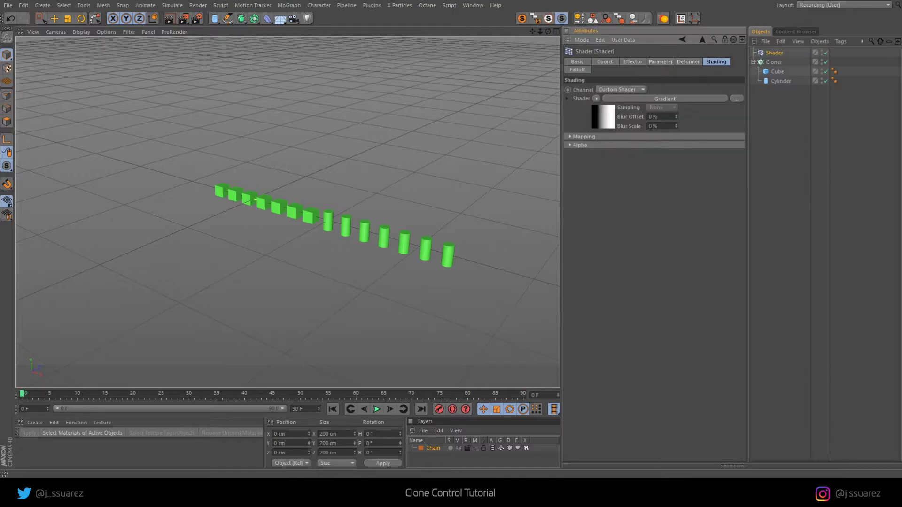
left_click(612, 113)
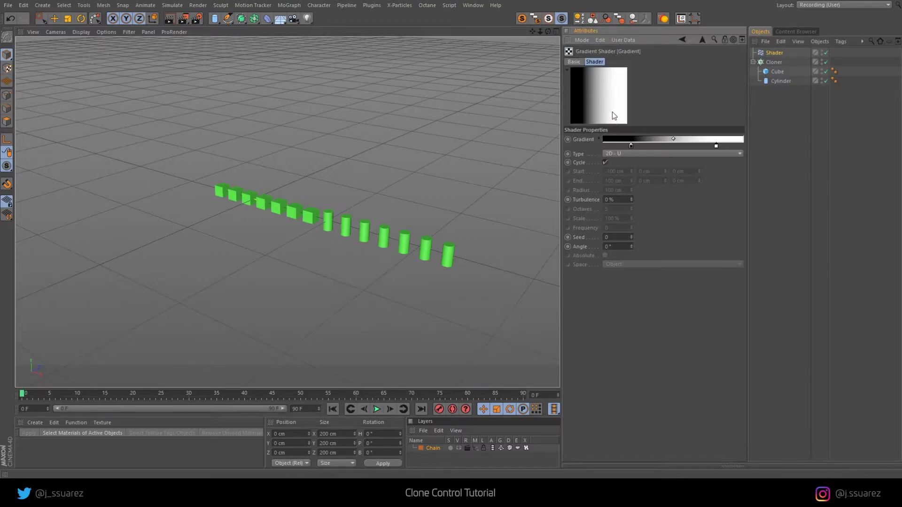
left_click(599, 138)
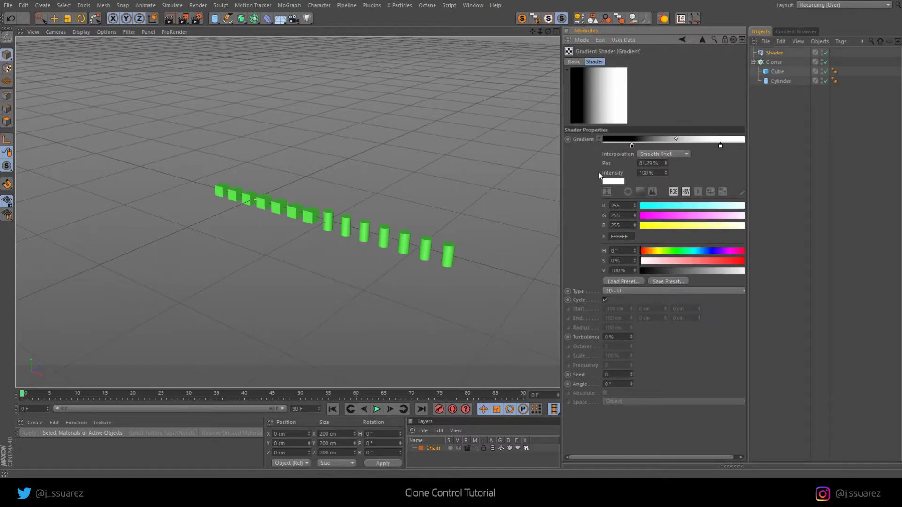
left_click(652, 154)
left_click(661, 210)
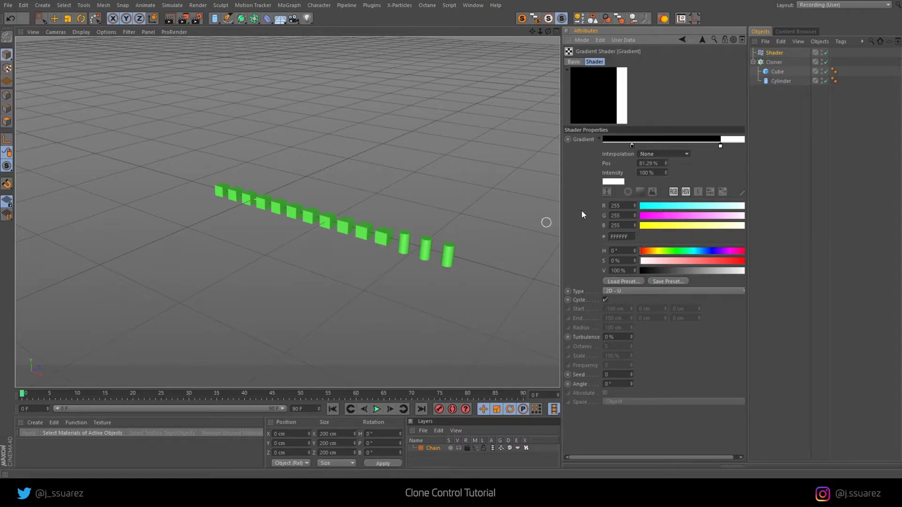
left_click_drag(720, 147, 632, 146)
Add a black knot near 47% and narrow the white band to two middle clones
left_click(672, 145)
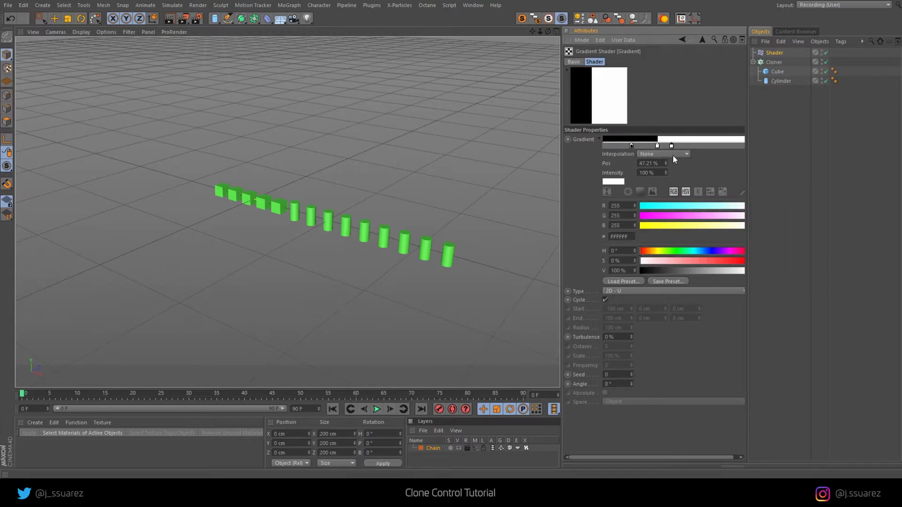
double_click(670, 145)
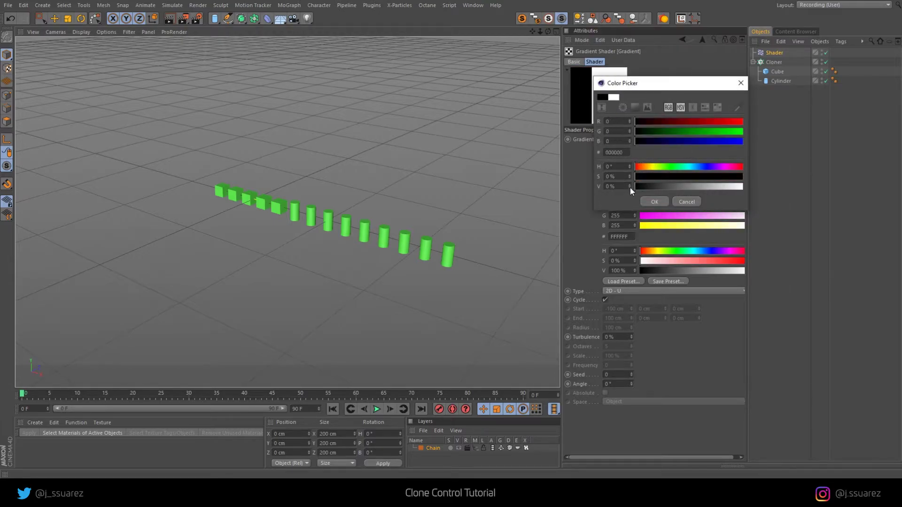
left_click(654, 201)
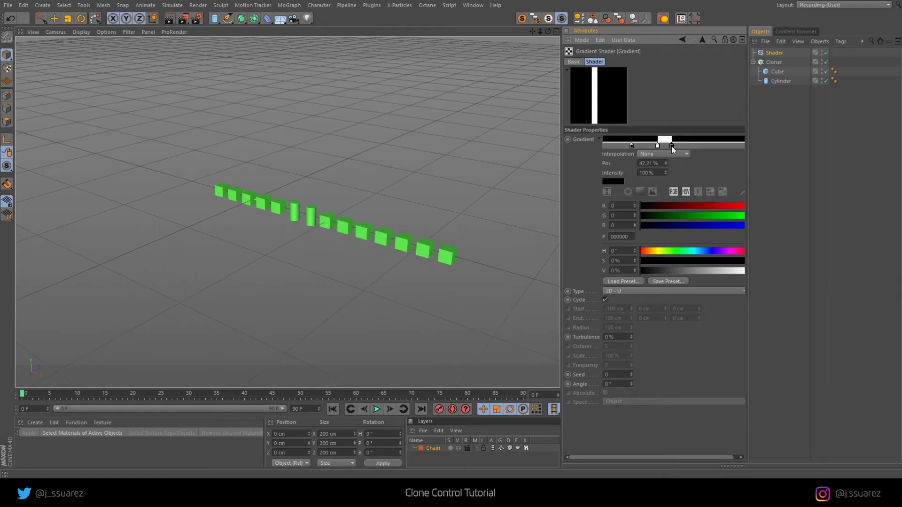
left_click_drag(672, 146, 651, 146)
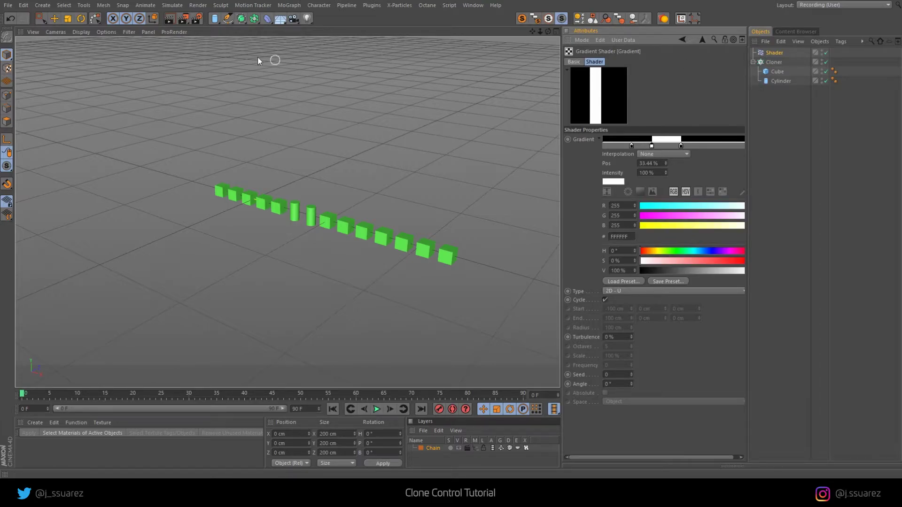
Create a Cone and add it to the Cloner's clone objects
left_click(215, 18)
left_click(355, 33)
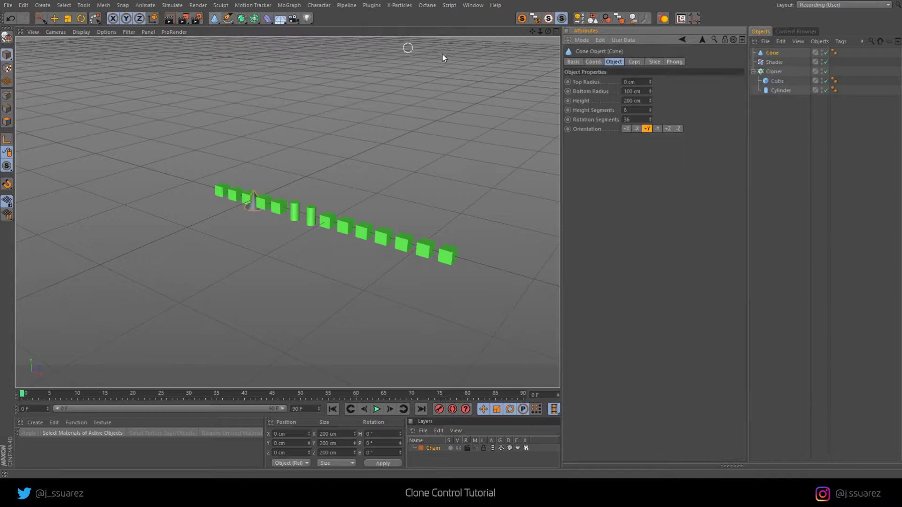
left_click_drag(772, 53, 776, 94)
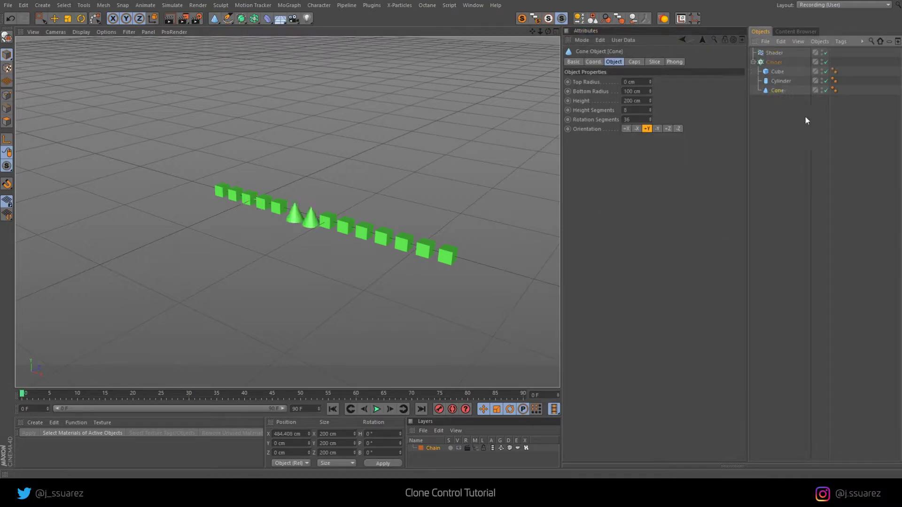
Widen the gradient's white band for five middle cones and move Cylinder above Cube
left_click(769, 53)
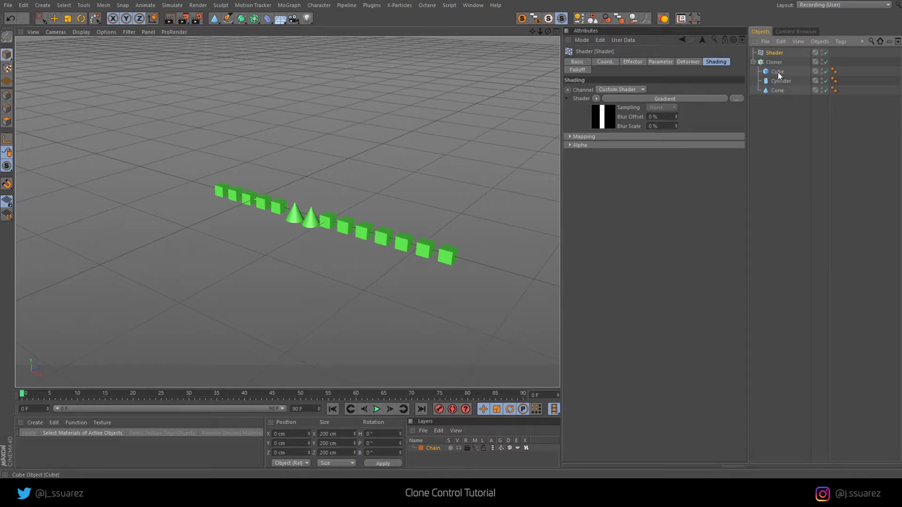
left_click(655, 99)
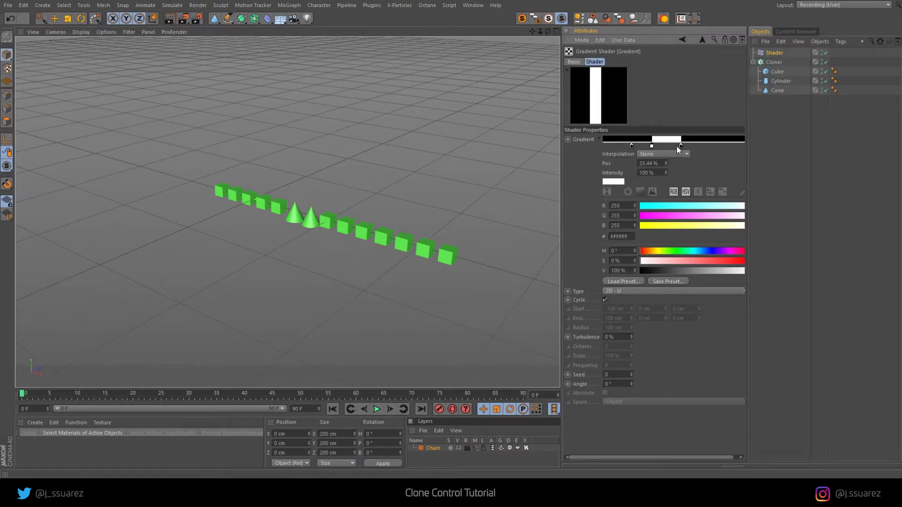
left_click_drag(681, 145, 707, 146)
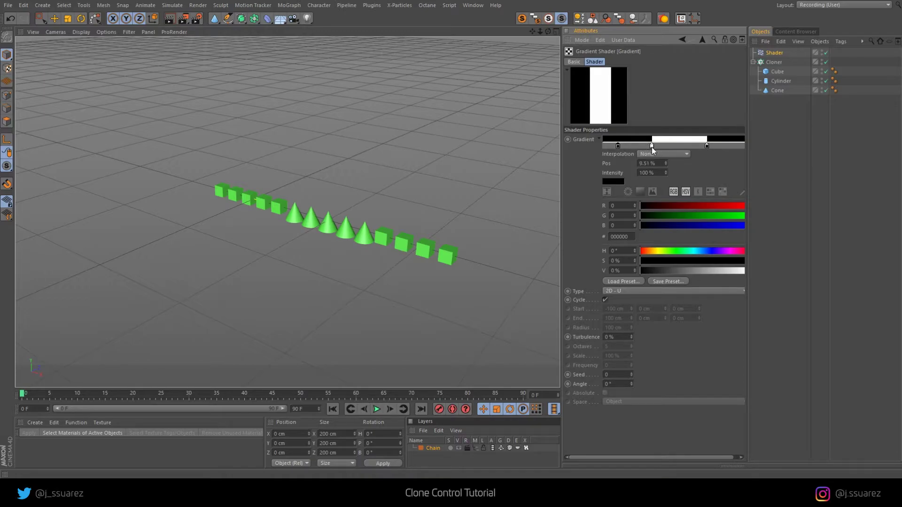
mouse_move(652, 147)
left_mouse_down()
mouse_move(636, 148)
mouse_move(678, 149)
mouse_move(645, 149)
mouse_move(654, 150)
left_mouse_up()
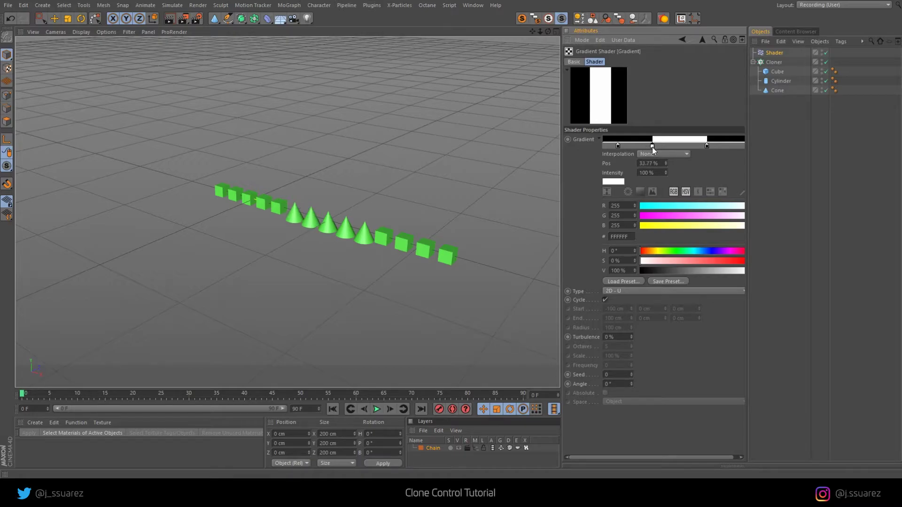
left_click_drag(777, 80, 775, 69)
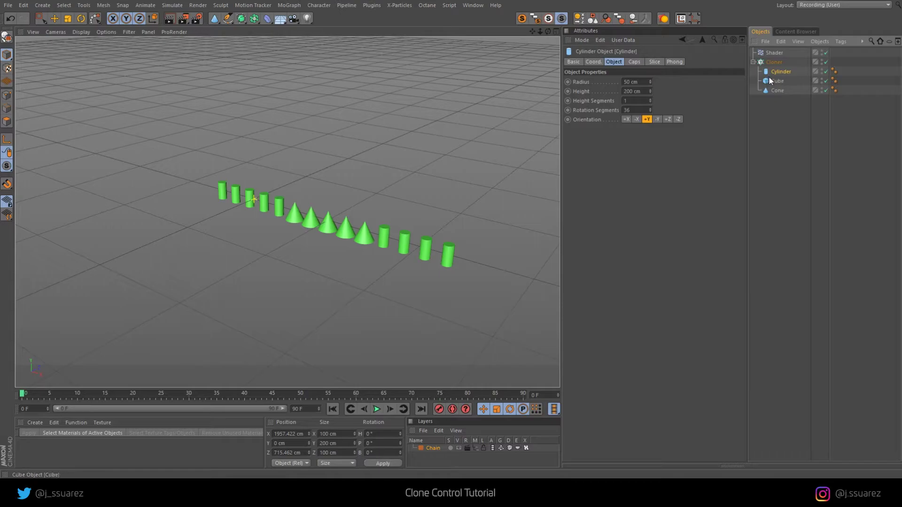
Move the Cone above the Cube among Cloner.1's children
left_click_drag(773, 87, 774, 75)
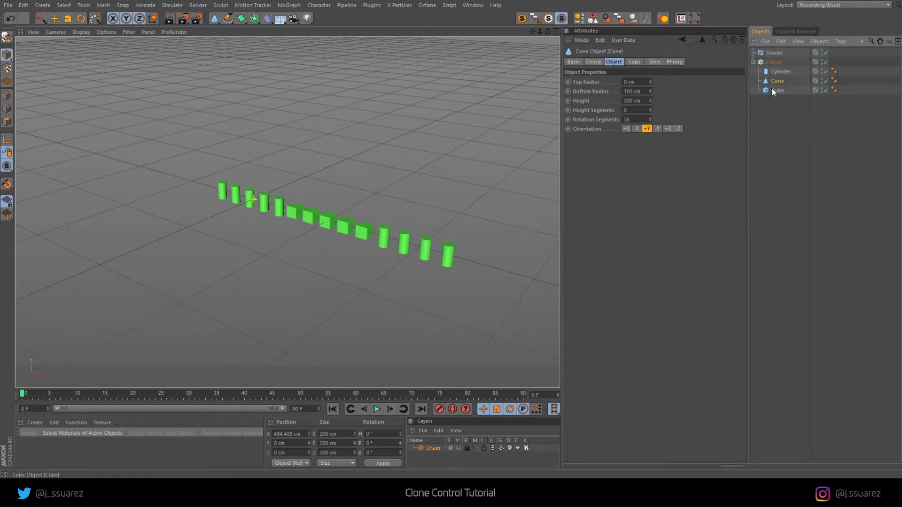
left_click(772, 53)
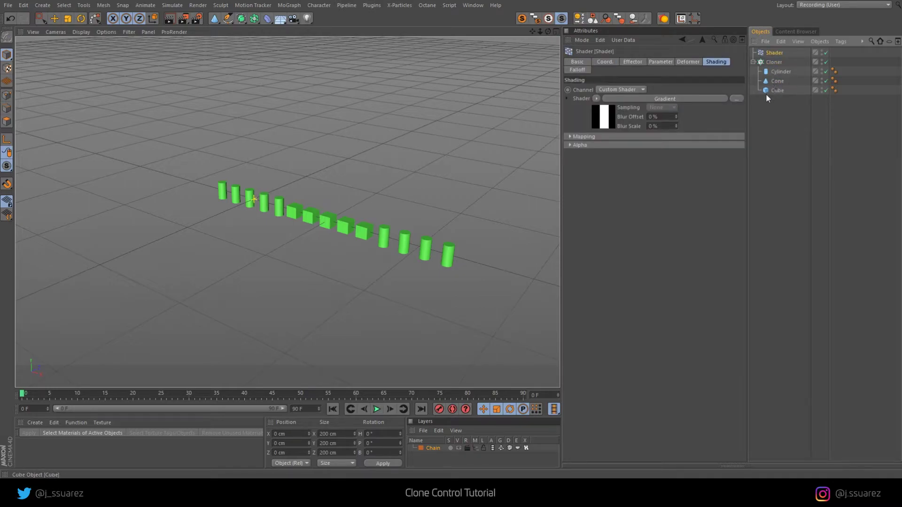
left_click_drag(776, 91, 777, 81)
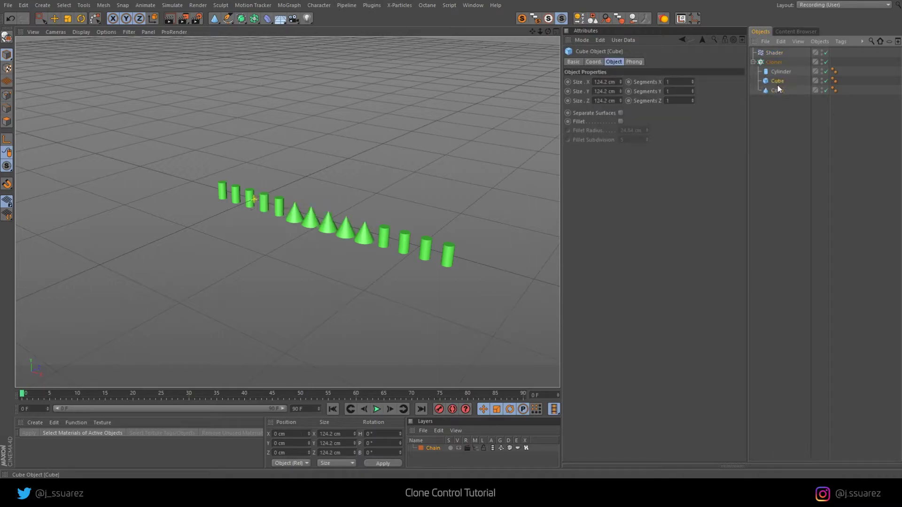
Set Shader.1's gradient interpolation to Linear and move the middle knot to 24.92%
left_click(774, 54)
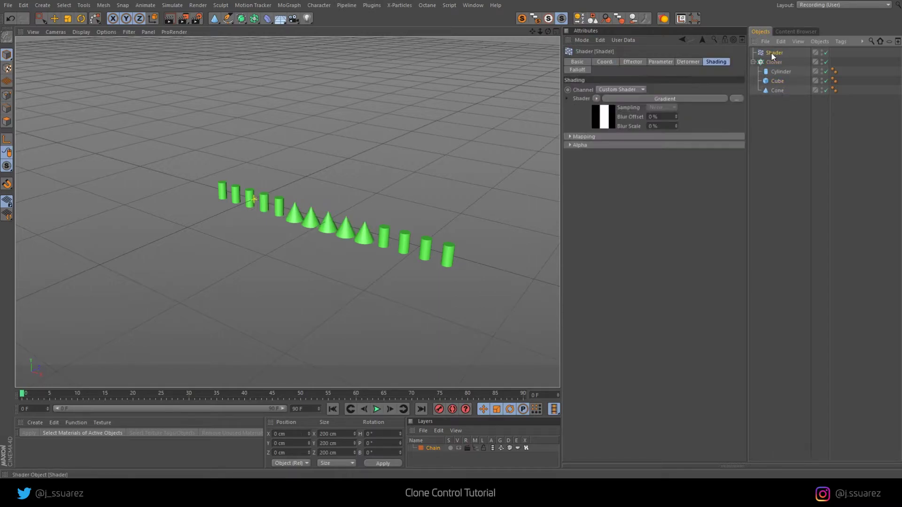
left_click(650, 99)
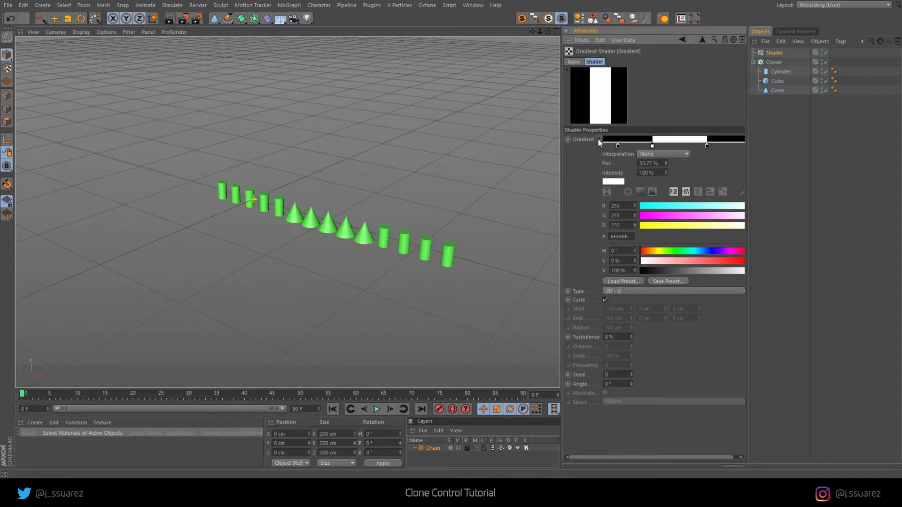
left_click(658, 154)
left_click(659, 201)
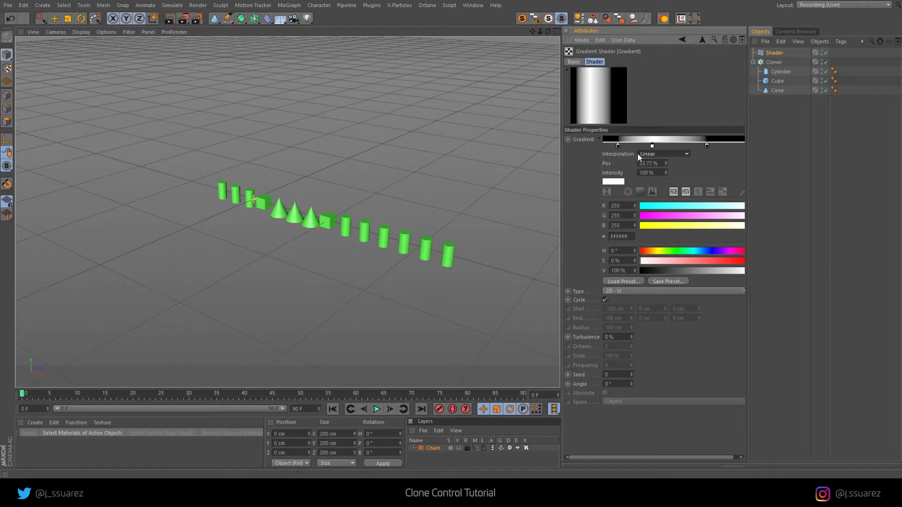
left_click_drag(652, 148, 640, 147)
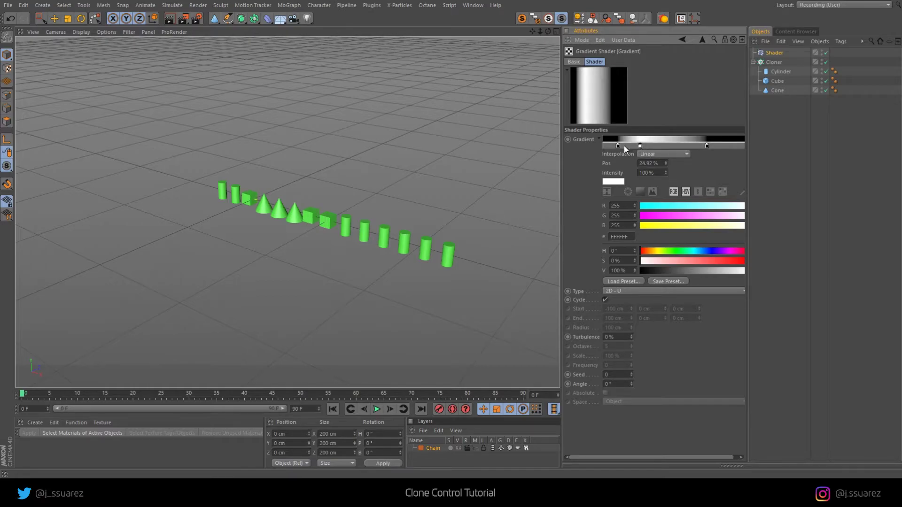
left_click(617, 146)
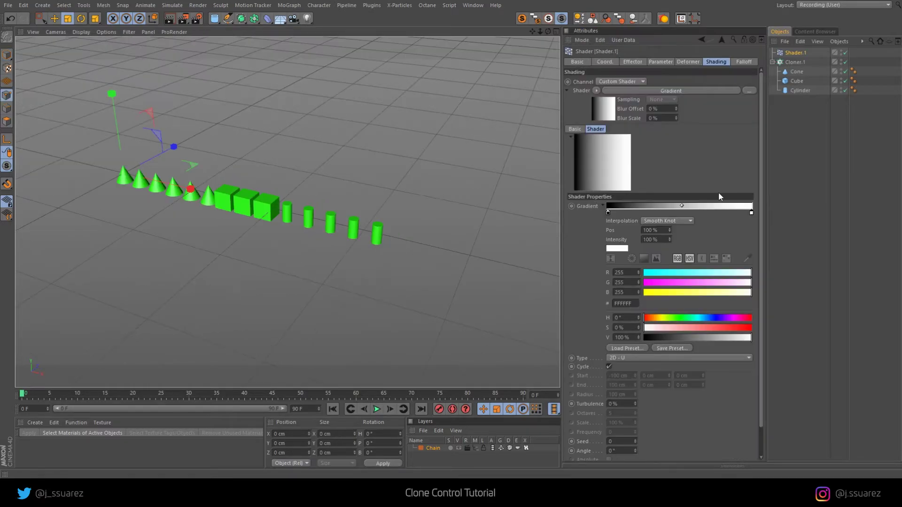
Add a Tube and a Capsule primitive to the scene
left_click_drag(322, 214, 287, 227)
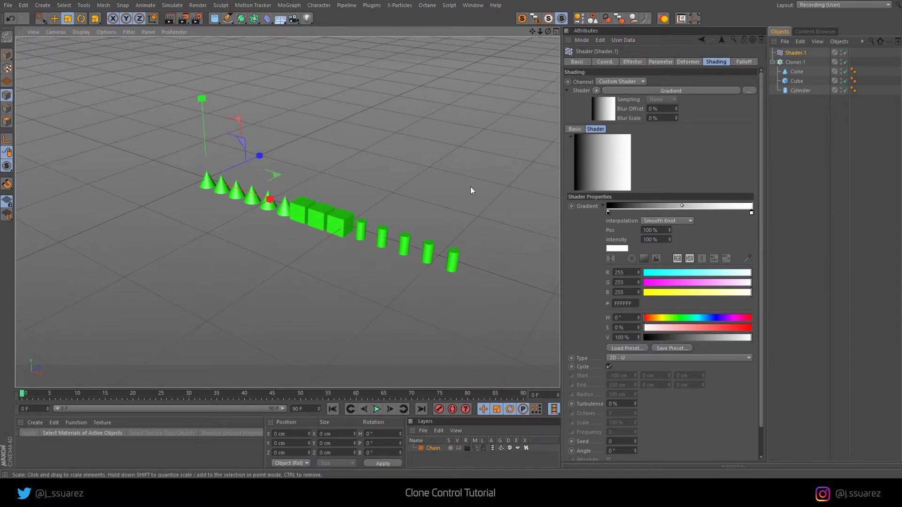
left_click_drag(216, 21, 216, 55)
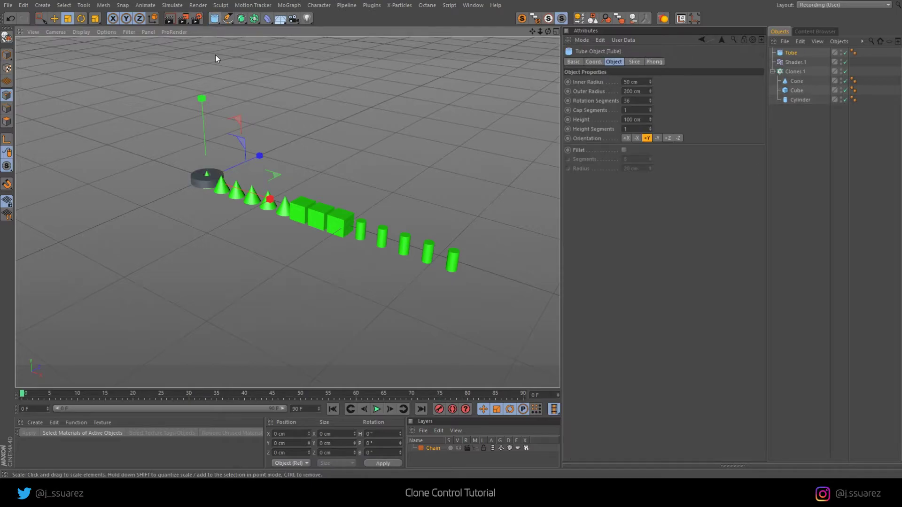
left_click(216, 21)
left_click(296, 69)
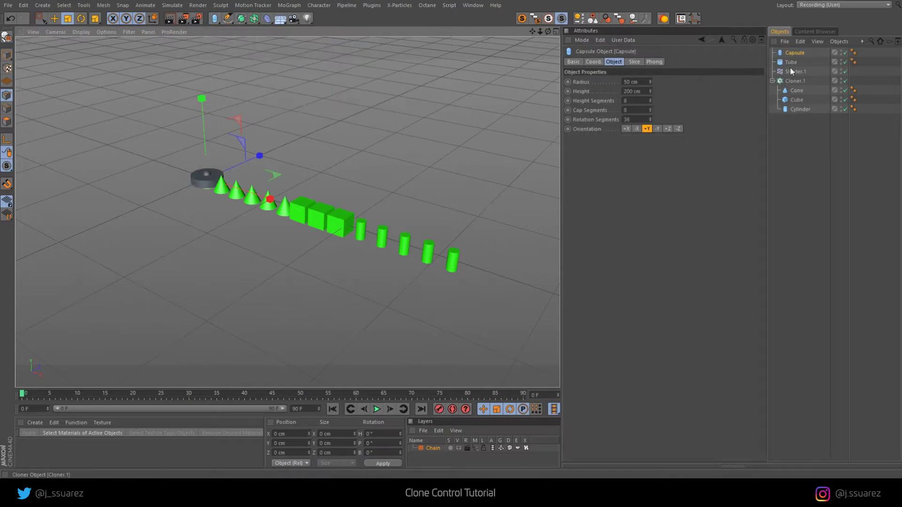
Make the Tube and Capsule visible again and move them into Cloner.1
left_click(796, 79)
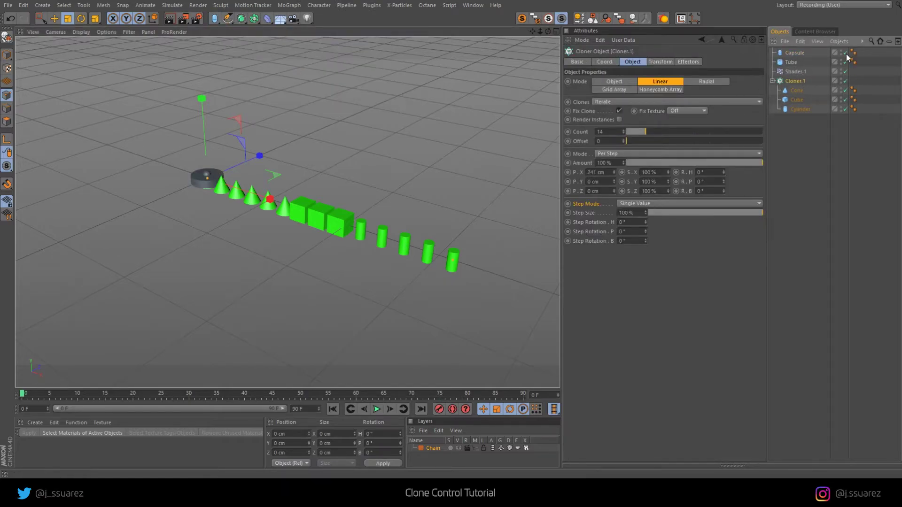
left_click_drag(845, 52, 849, 62)
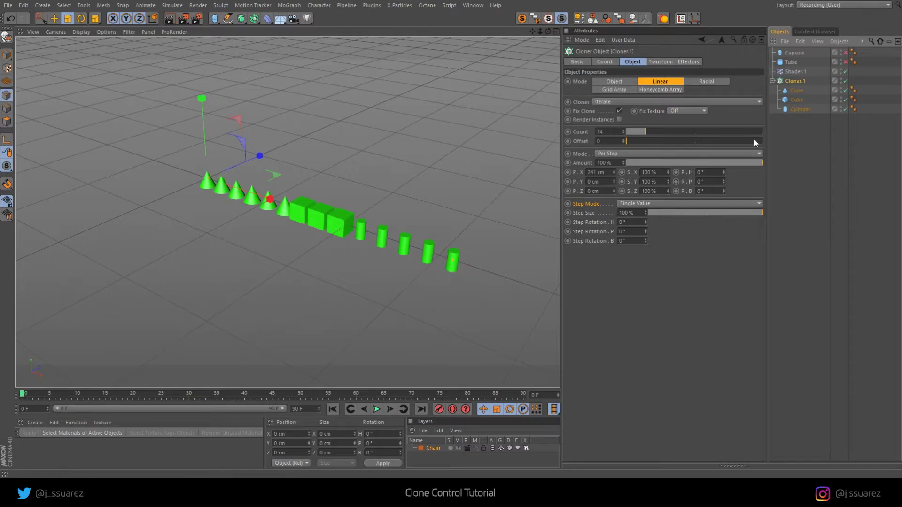
mouse_move(613, 172)
left_mouse_down()
mouse_move(587, 171)
mouse_move(627, 171)
mouse_move(604, 172)
left_mouse_up()
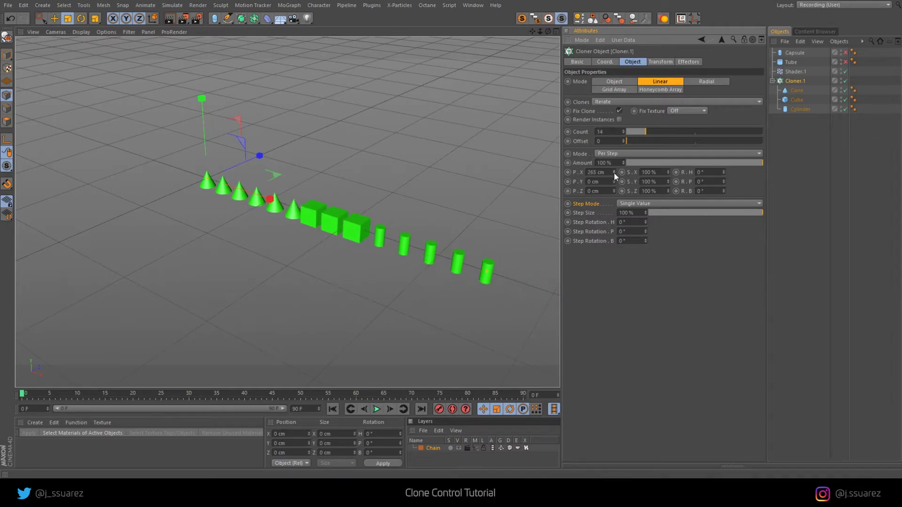
key("ctrl+z")
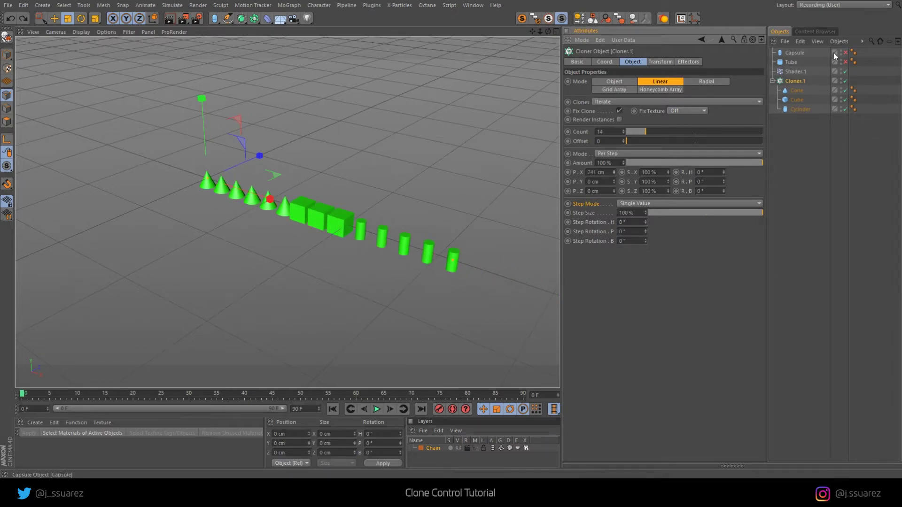
left_click_drag(846, 53, 849, 61)
left_click_drag(792, 62, 793, 122)
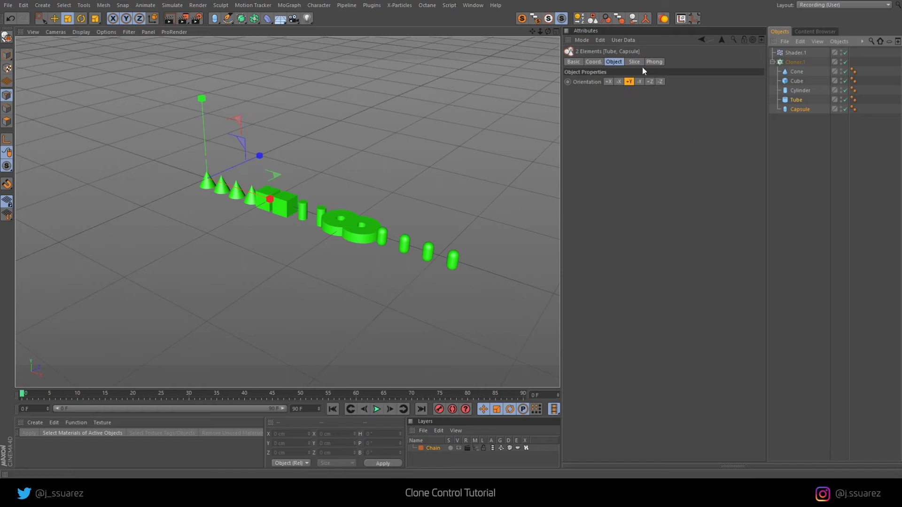
Scale the Tube down to 108.2 cm outer radius and 54.1 cm height, oriented -X
left_click(796, 100)
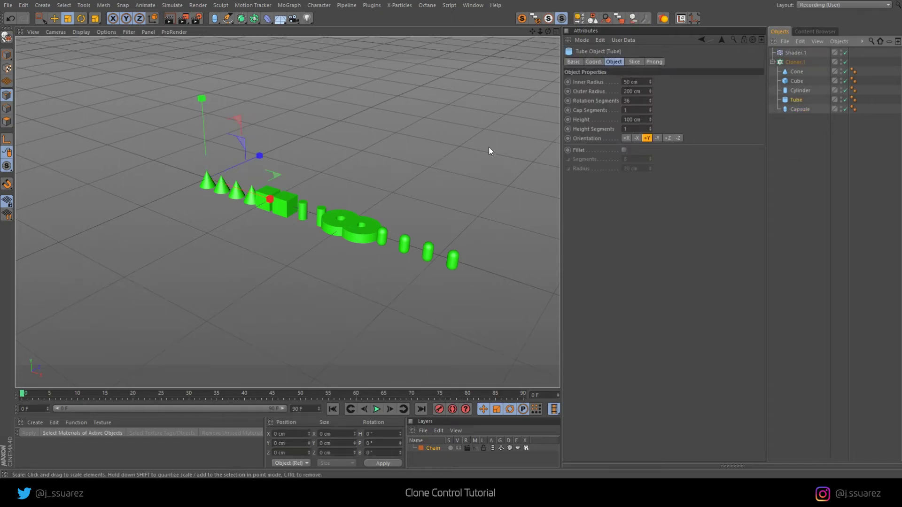
left_click_drag(490, 148, 370, 207)
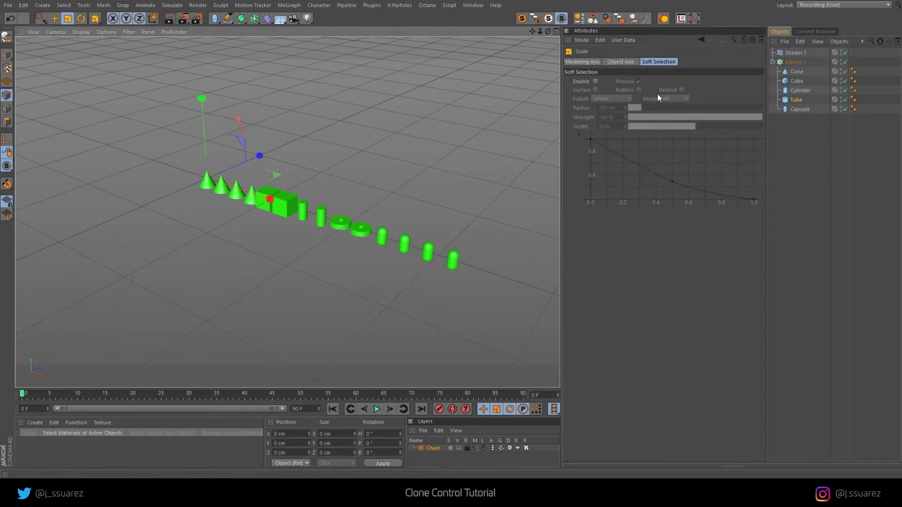
left_click(799, 100)
left_click(636, 139)
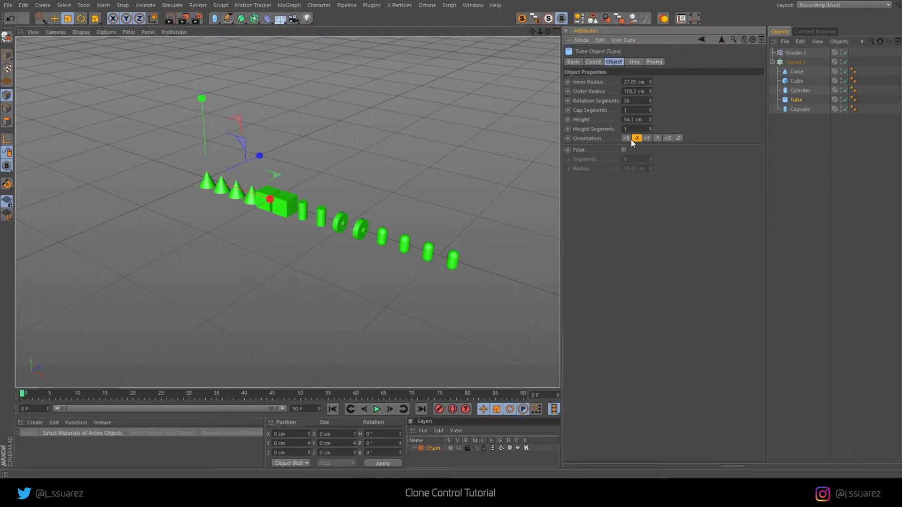
middle_click_drag(281, 219, 315, 218, "alt")
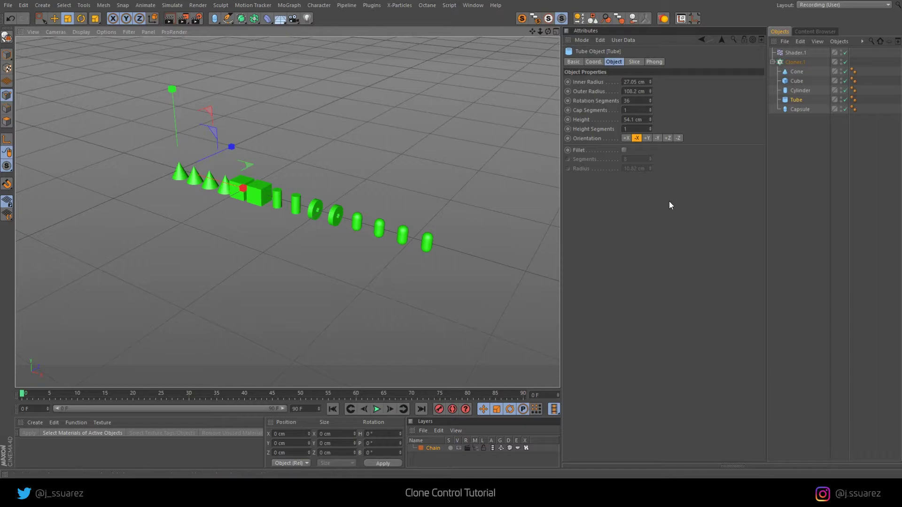
left_click(794, 52)
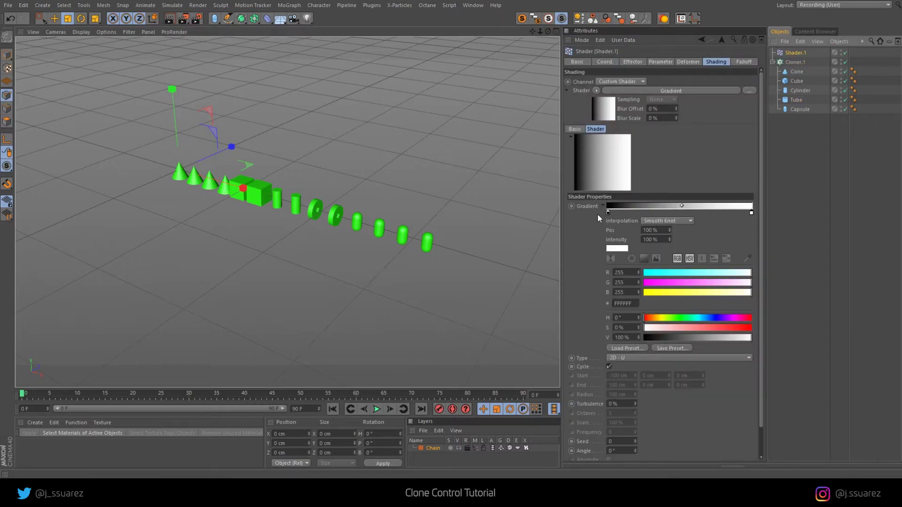
Switch the gradient interpolation to None and move the white knot left to about 32%
left_click(689, 221)
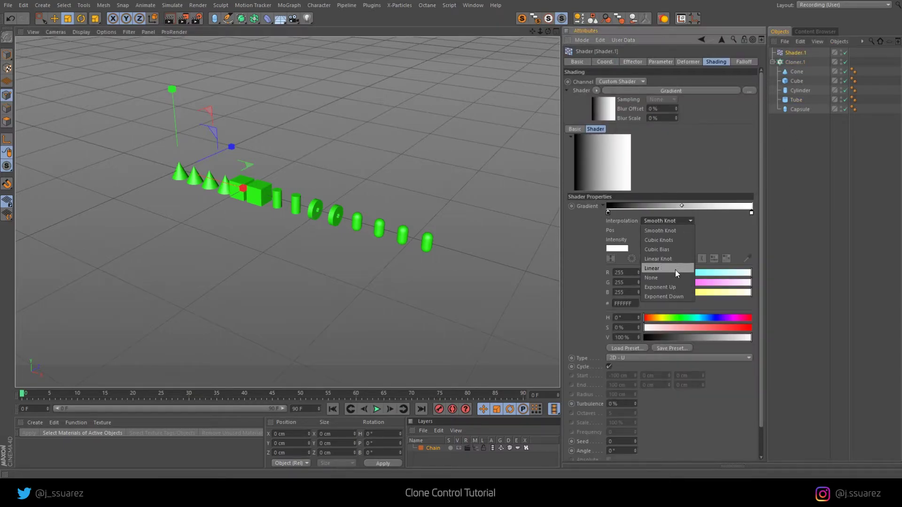
left_click(675, 269)
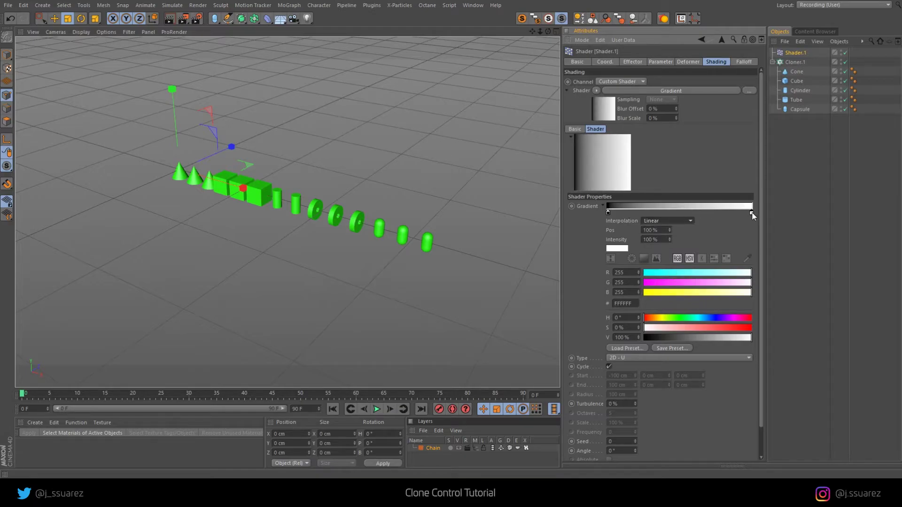
left_click_drag(751, 213, 676, 215)
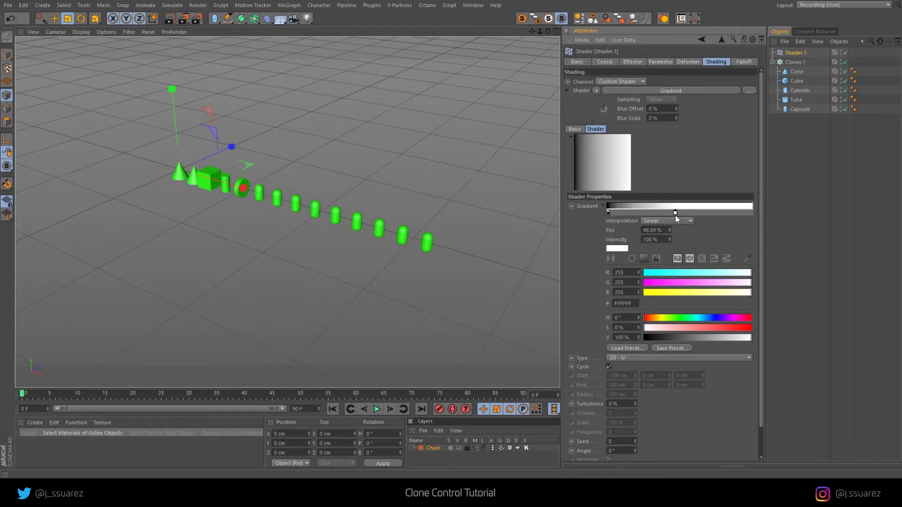
left_click(675, 219)
left_click(649, 278)
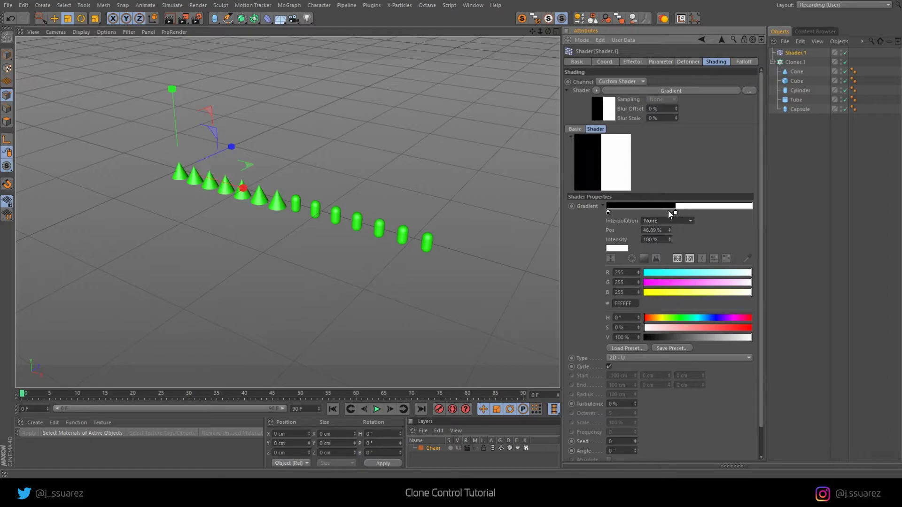
left_click_drag(675, 213, 671, 213)
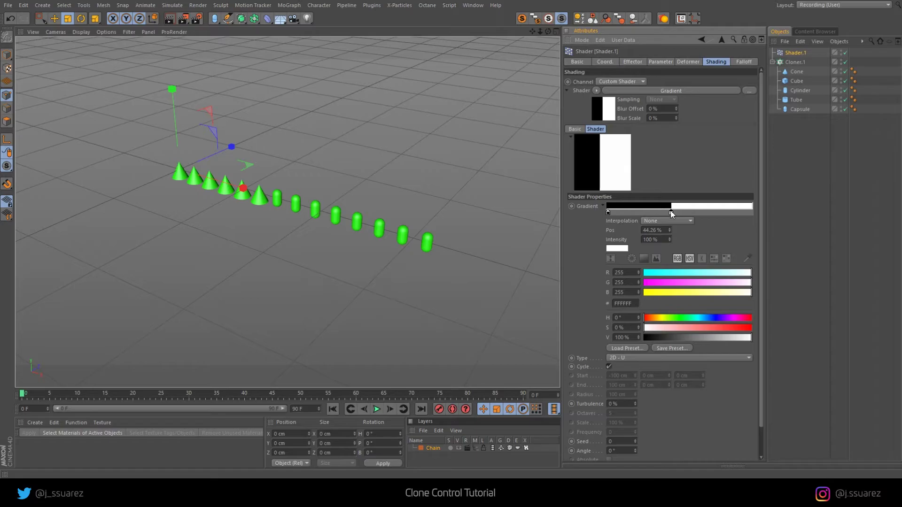
left_click_drag(670, 211, 653, 211)
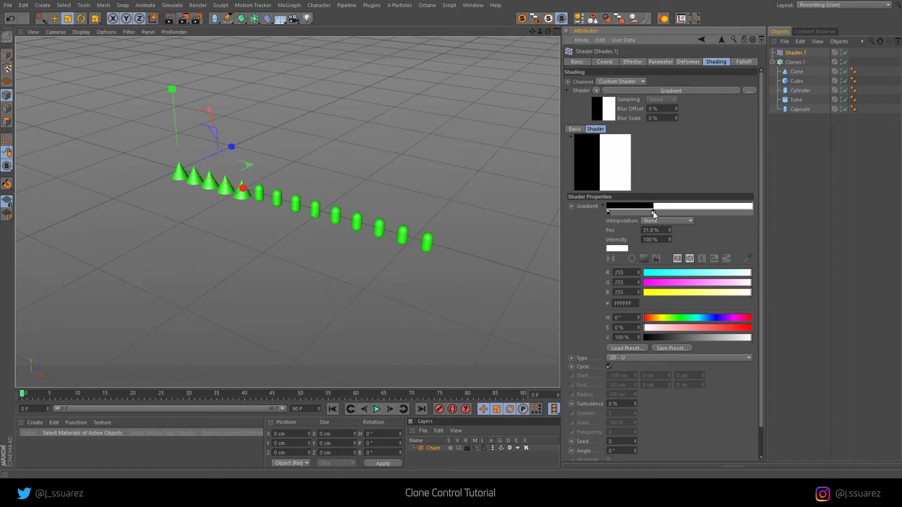
Add a dark grey knot to the gradient at about 20%
left_click(627, 211)
left_click_drag(626, 214, 630, 213)
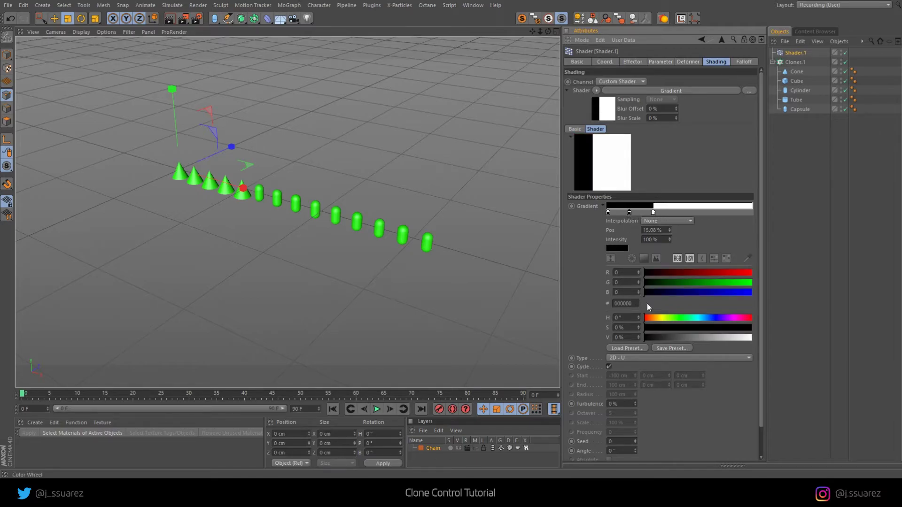
left_click(650, 337)
left_click_drag(650, 338, 672, 338)
mouse_move(653, 213)
left_mouse_down()
mouse_move(677, 212)
mouse_move(639, 212)
mouse_move(667, 216)
left_mouse_up()
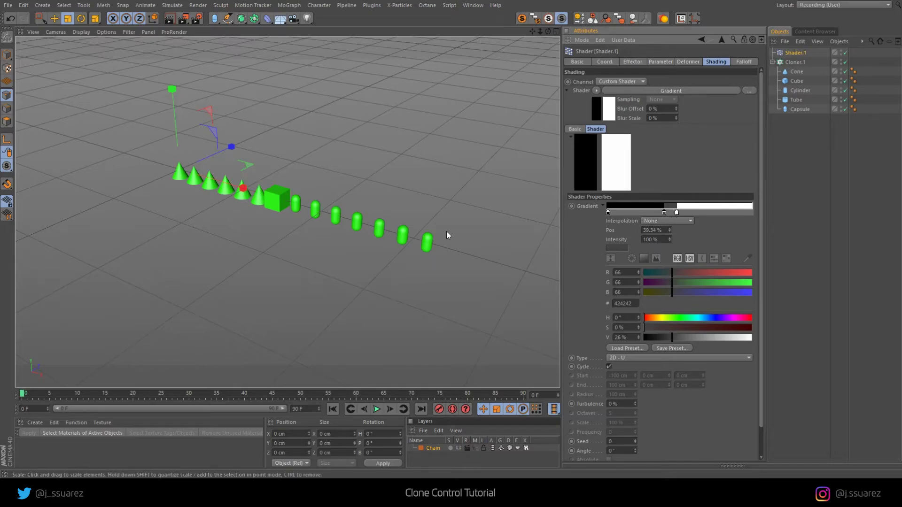
Add a near-black knot in the white band and push the white knot to 70.49%
left_click(690, 213)
mouse_move(651, 340)
left_mouse_down()
mouse_move(667, 338)
mouse_move(651, 339)
left_mouse_up()
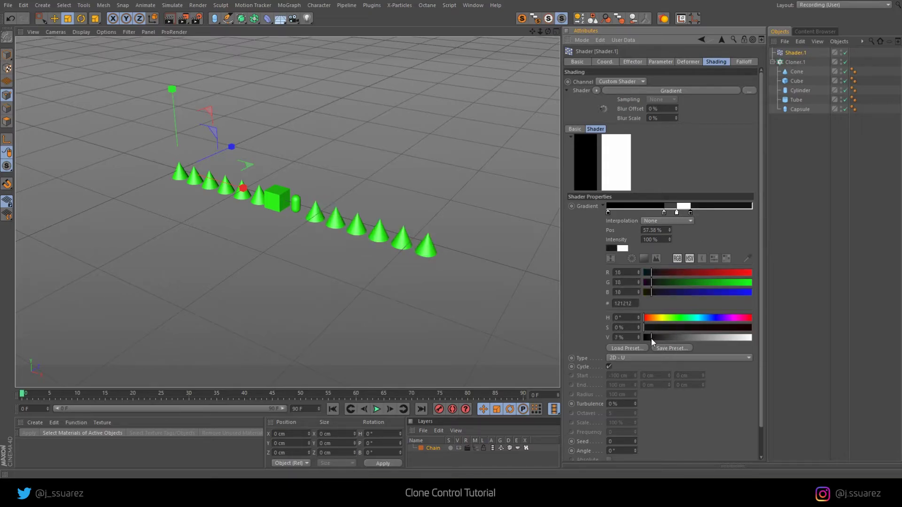
left_click_drag(690, 212, 708, 213)
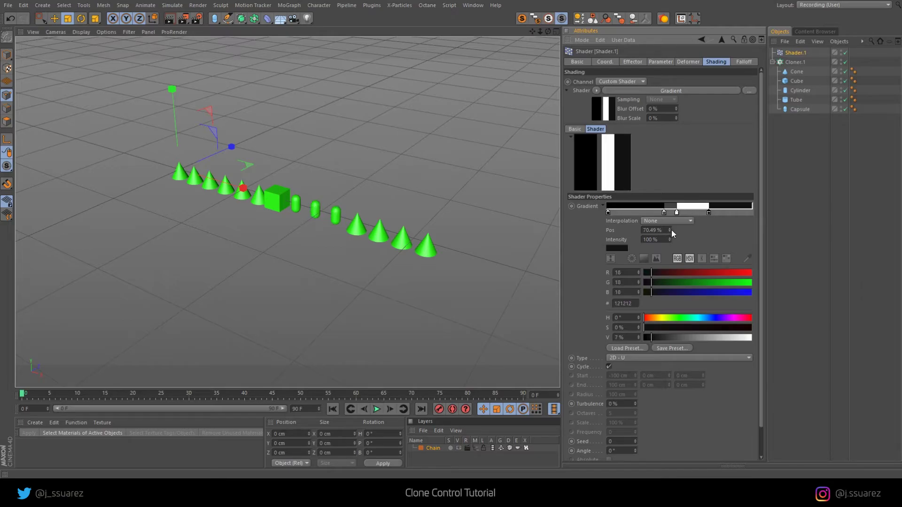
left_click(663, 221)
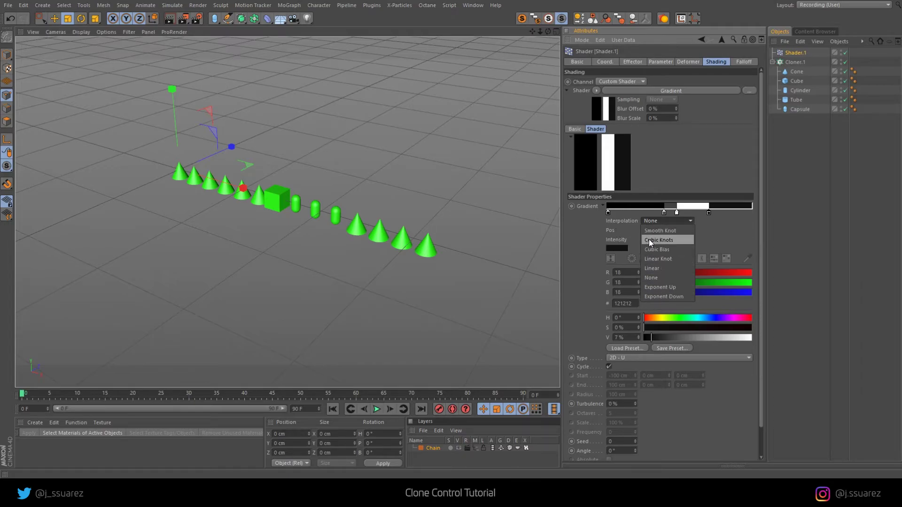
left_click(793, 59)
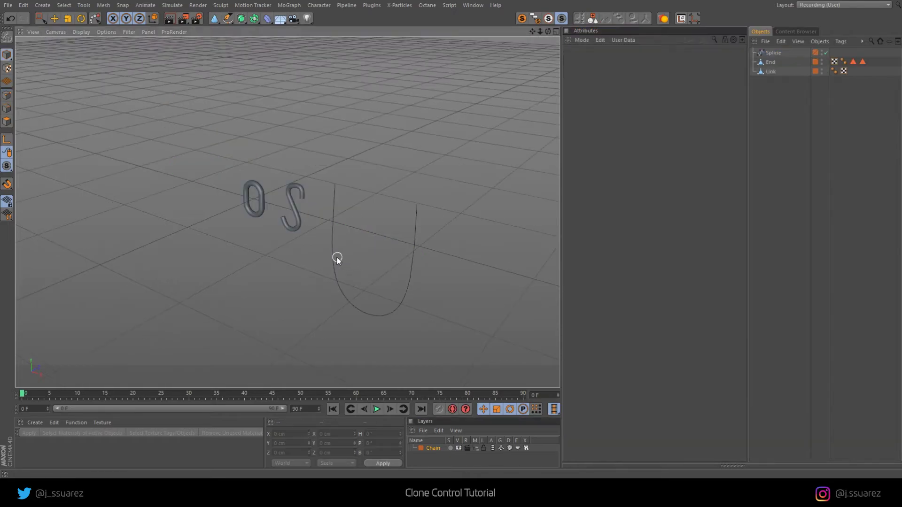
Clone the Link with a MoGraph Cloner in Object mode, using the Spline as path
mouse_move(337, 258)
left_mouse_down("alt")
mouse_move(324, 258)
mouse_move(367, 247)
mouse_move(308, 221)
mouse_move(312, 207)
mouse_move(333, 212)
left_mouse_up("alt")
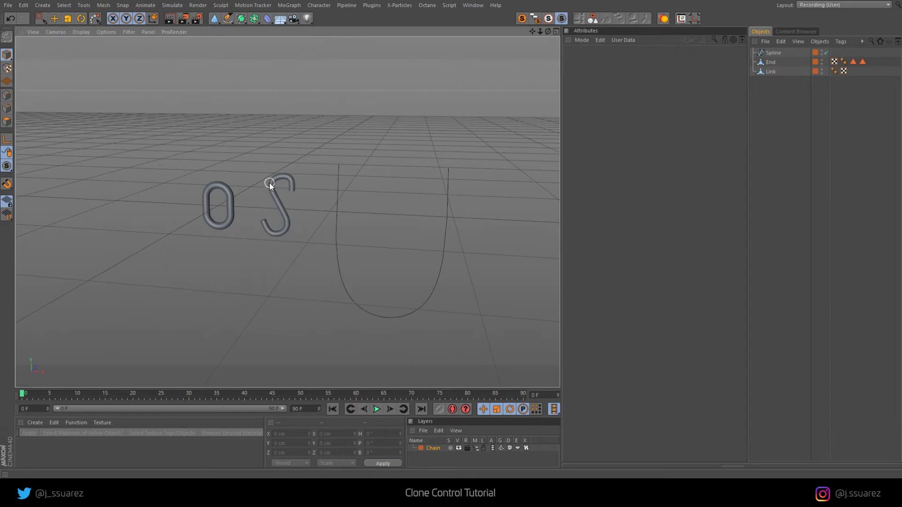
left_click(768, 72)
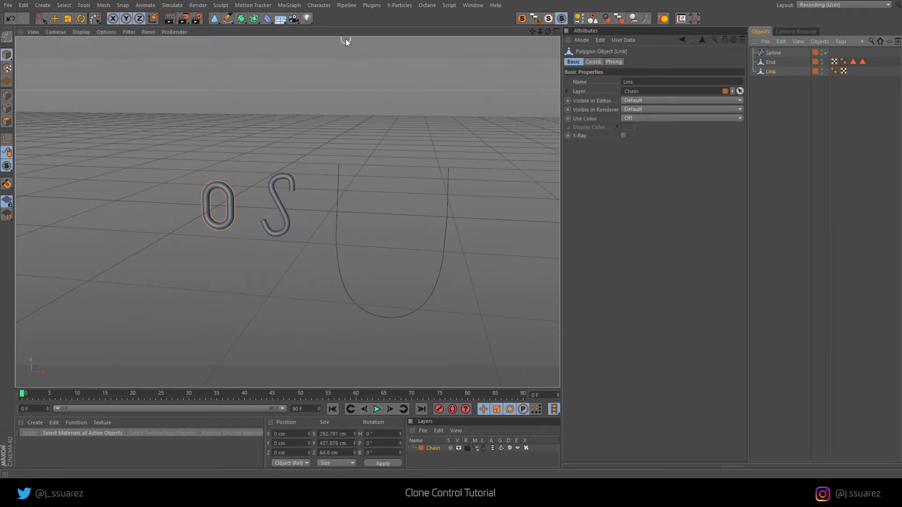
left_click(289, 5)
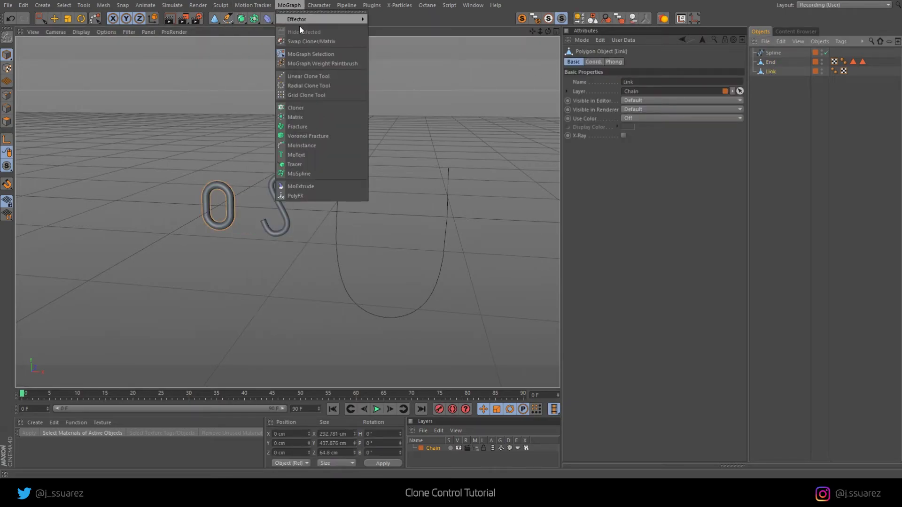
left_click(309, 107, "alt")
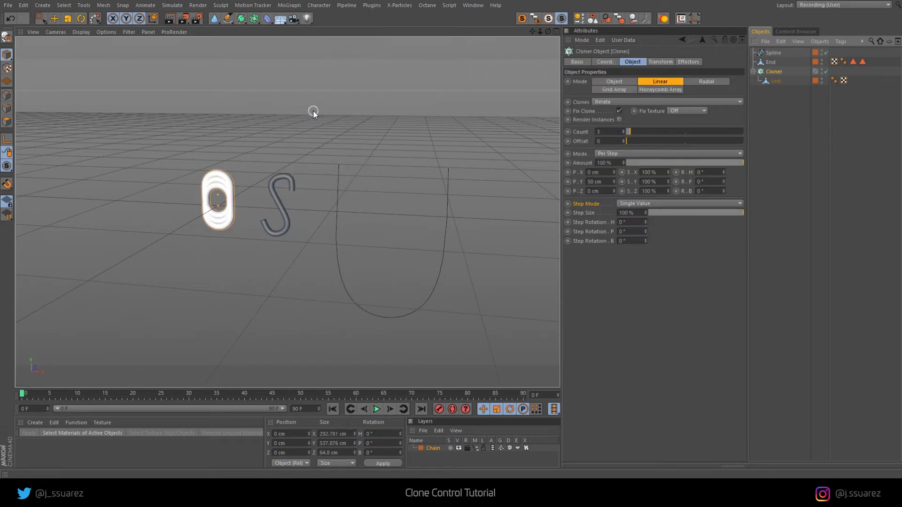
left_click(611, 81)
left_click_drag(773, 52, 630, 132)
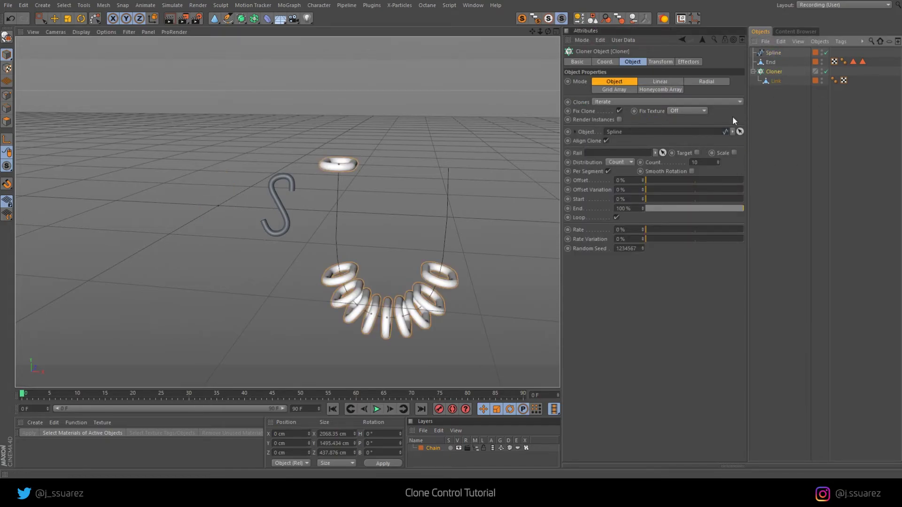
Rotate the link clones 102° H and 76° P to lie along the spline
left_click(631, 88)
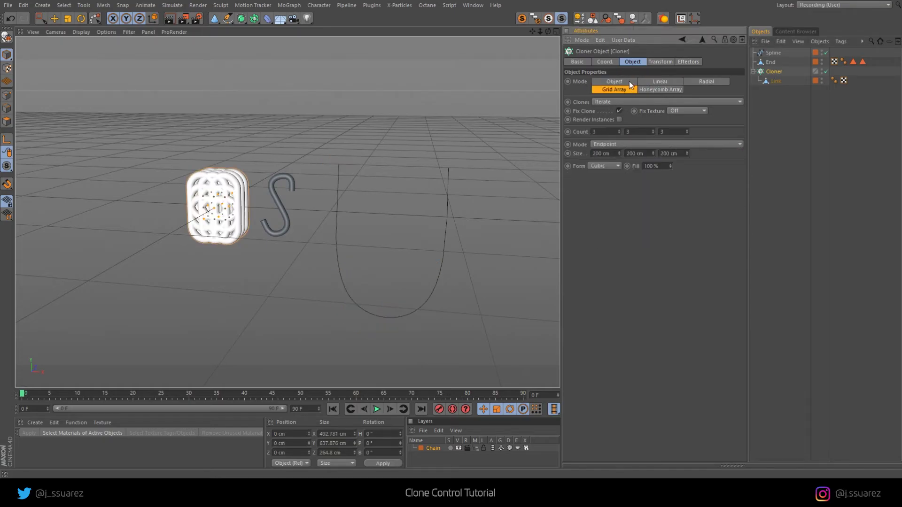
left_click(629, 82)
left_click(649, 62)
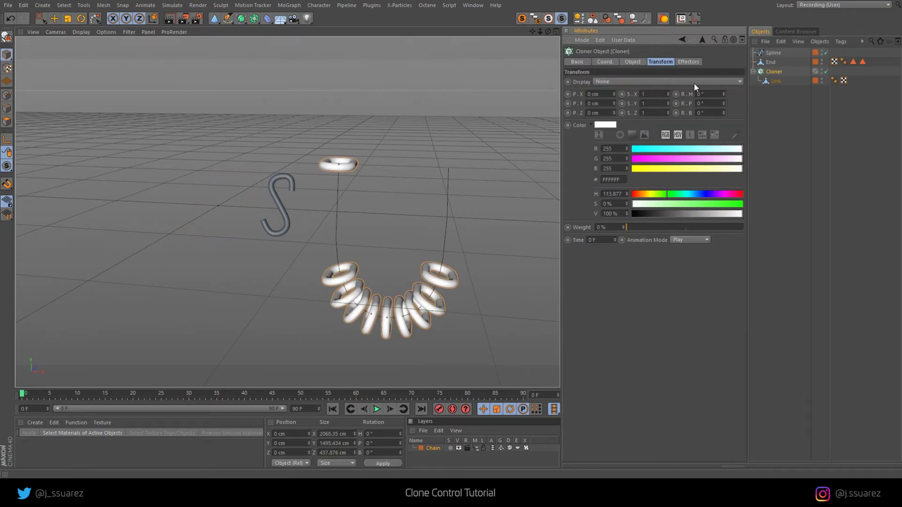
mouse_move(723, 95)
left_mouse_down()
mouse_move(724, 123)
mouse_move(723, 93)
left_mouse_up()
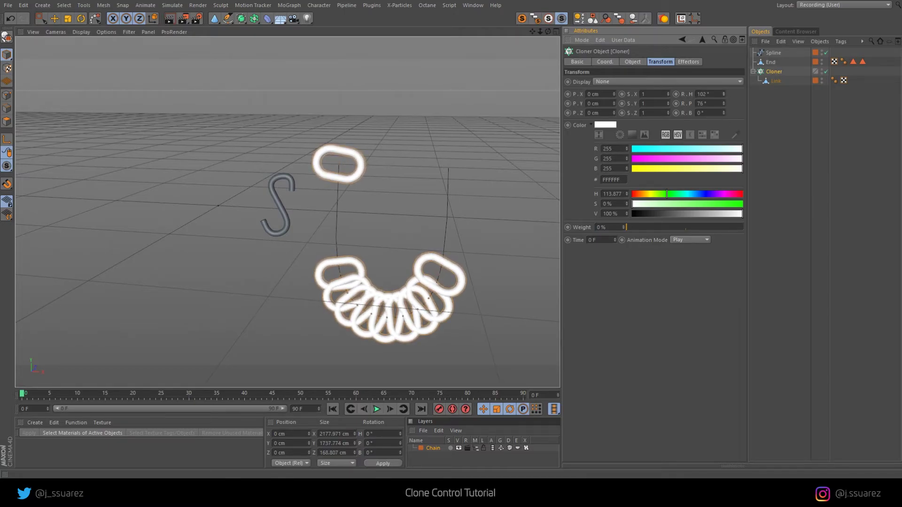
Set the Spline's Intermediate Points to Uniform
left_click(773, 52)
left_click(645, 99)
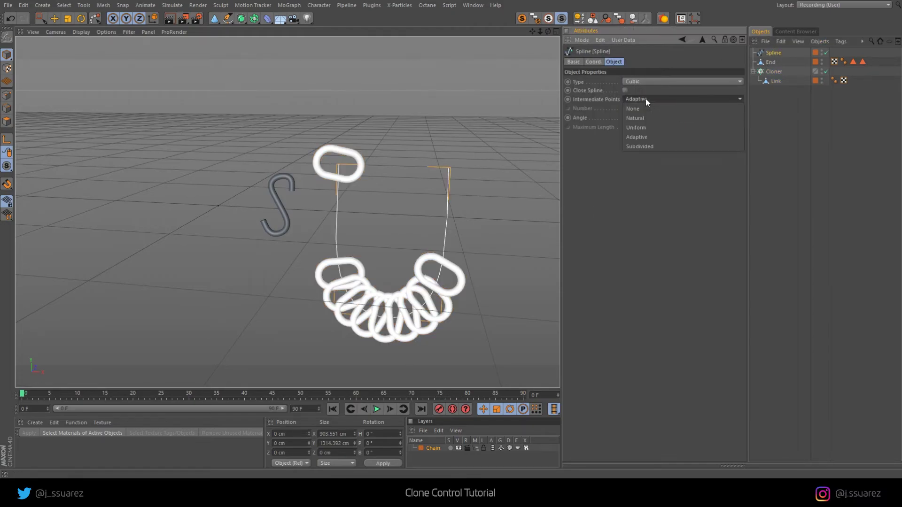
left_click(651, 127)
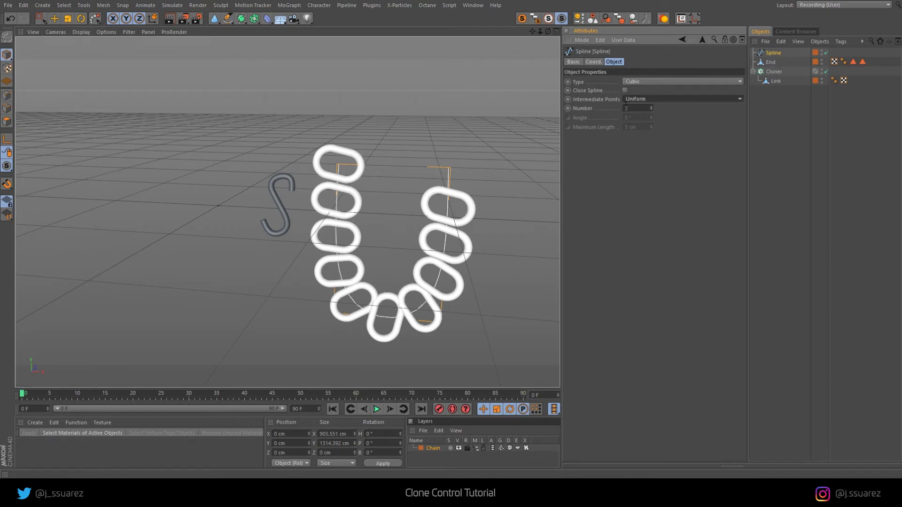
left_click(652, 99)
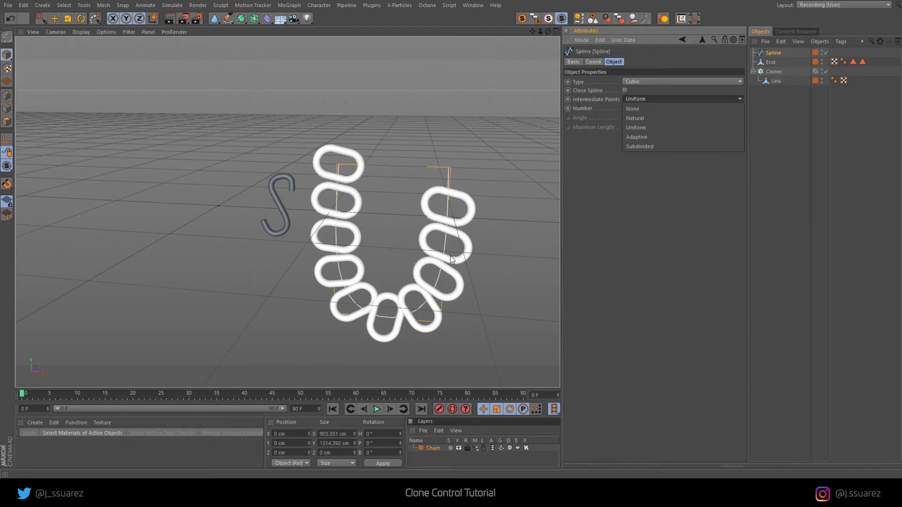
left_click(710, 99)
Bank the Cloner's links to 79° R.B so they interlock
left_click(769, 72)
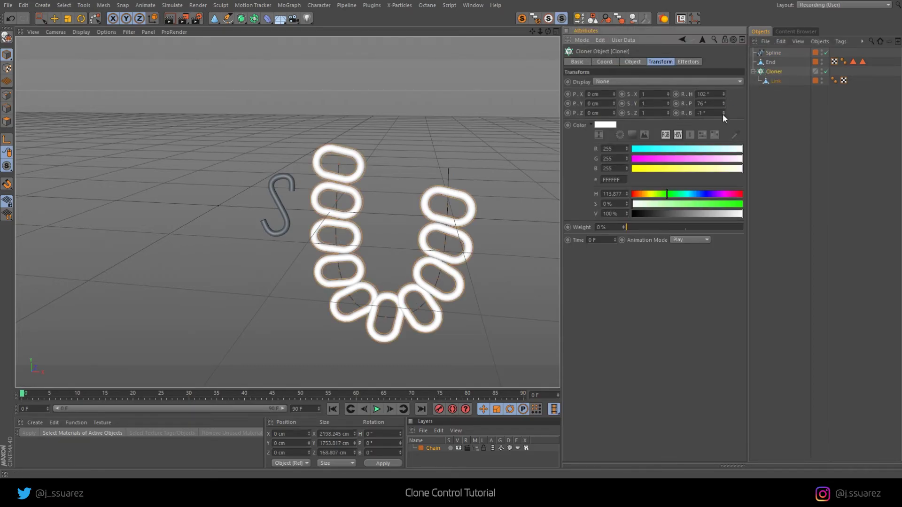
left_click_drag(724, 114, 724, 90)
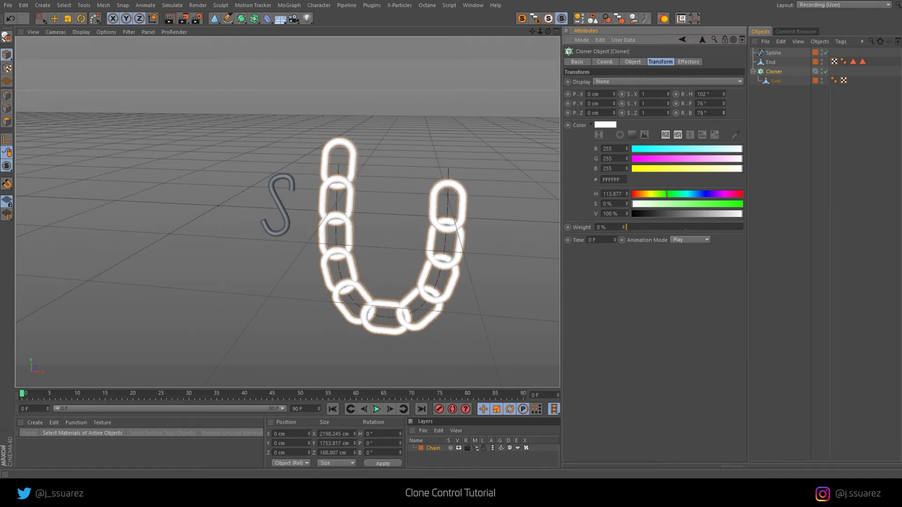
left_click(634, 62)
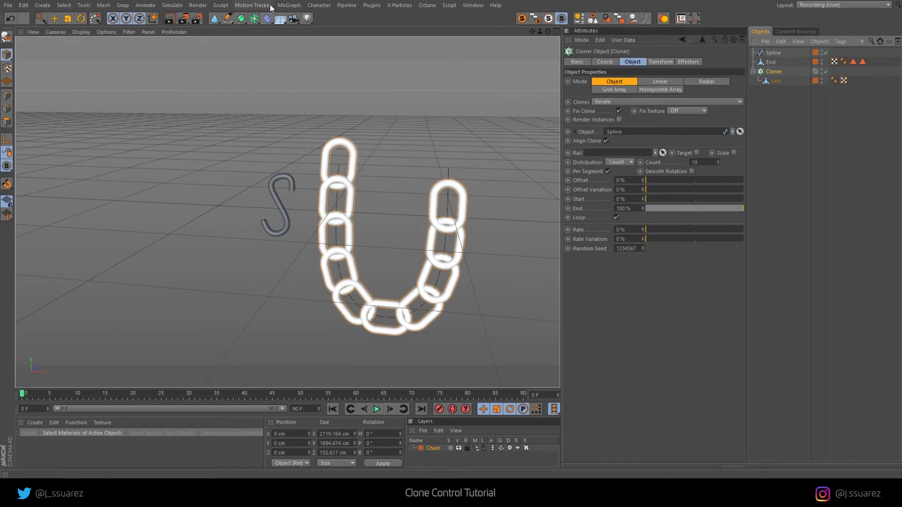
Add a Step effector rotating links 12484° H instead of scaling, and put End inside the Cloner
left_click(287, 6)
mouse_move(325, 20)
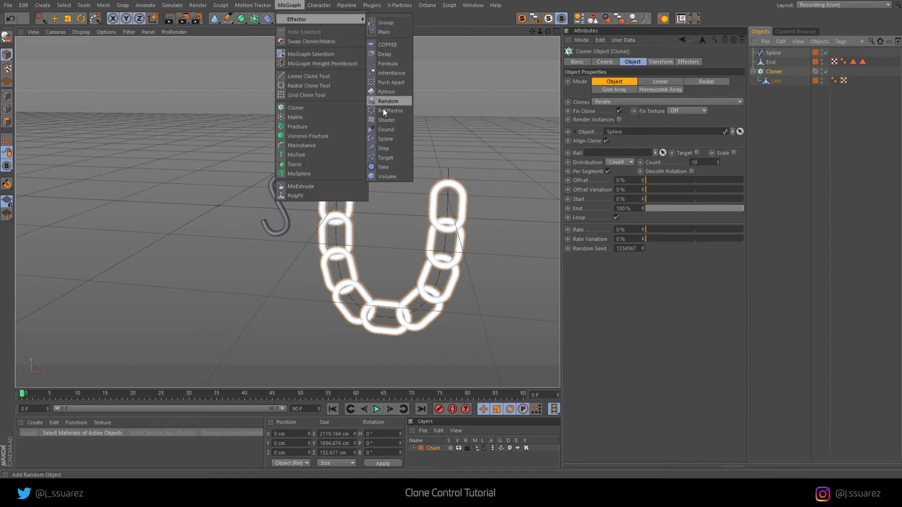
left_click(392, 148)
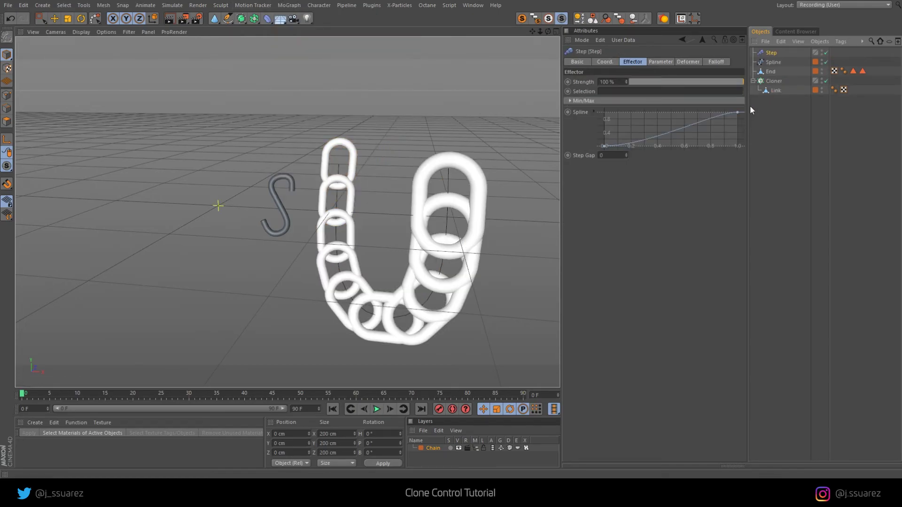
left_click(661, 62)
left_click(662, 100)
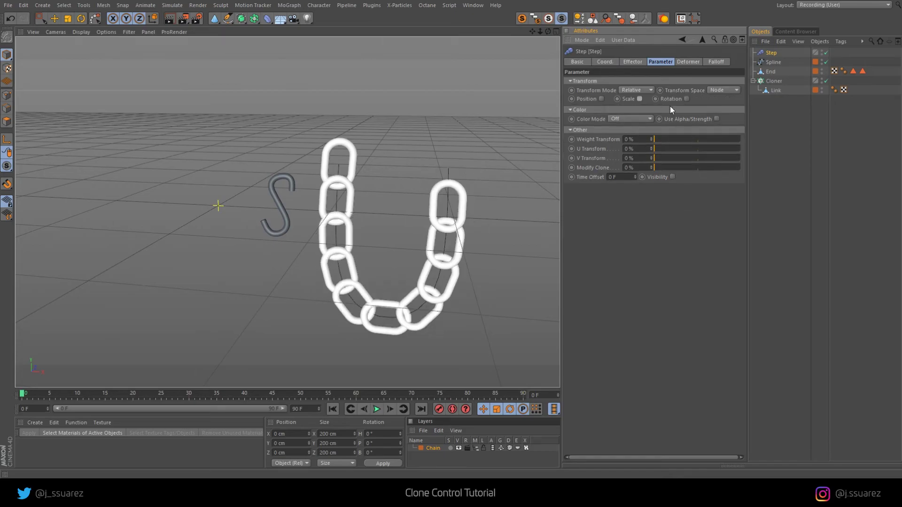
left_click(687, 99)
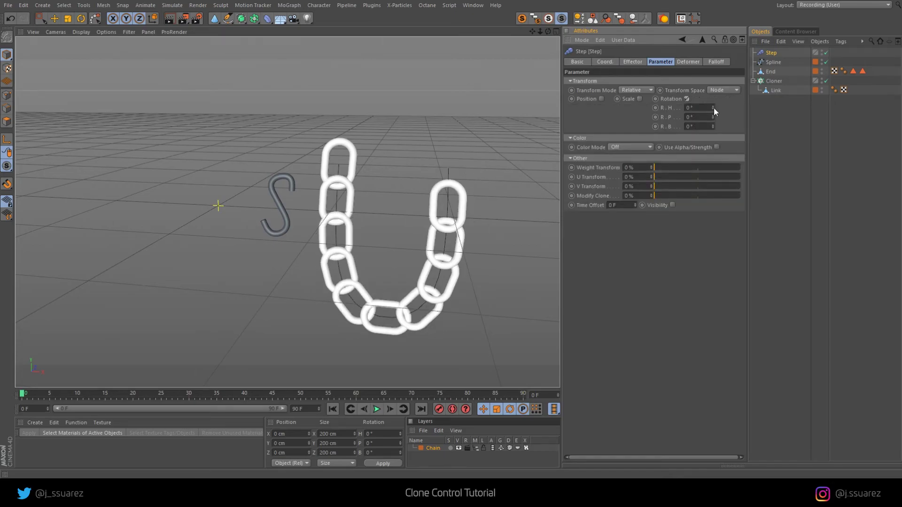
left_click_drag(715, 107, 715, 0)
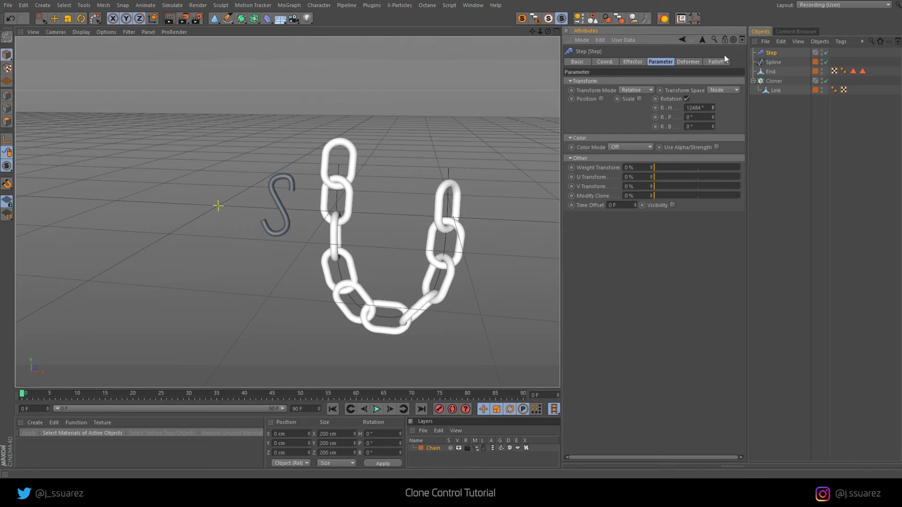
left_click_drag(770, 75, 776, 92)
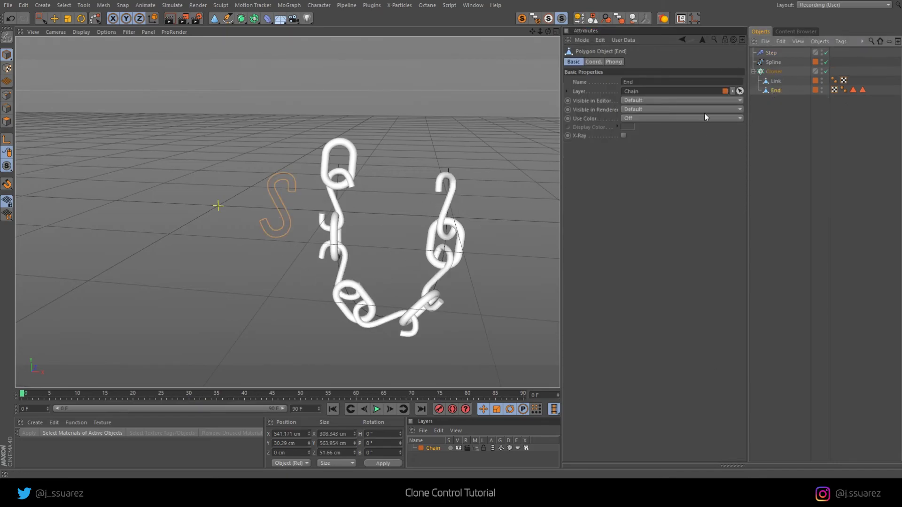
Add a Shader effector to the Cloner with Scale off and Modify Clone at 100%
left_click(754, 84)
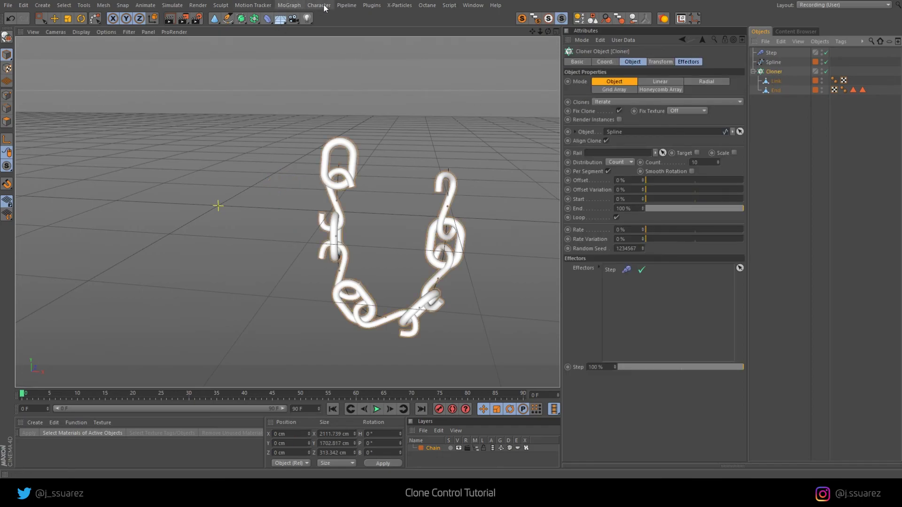
left_click(291, 5)
mouse_move(302, 18)
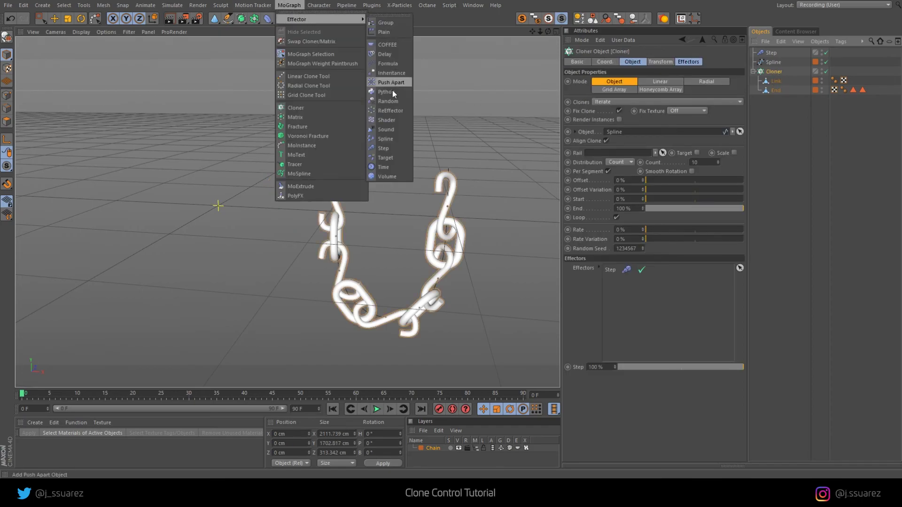
left_click(387, 120)
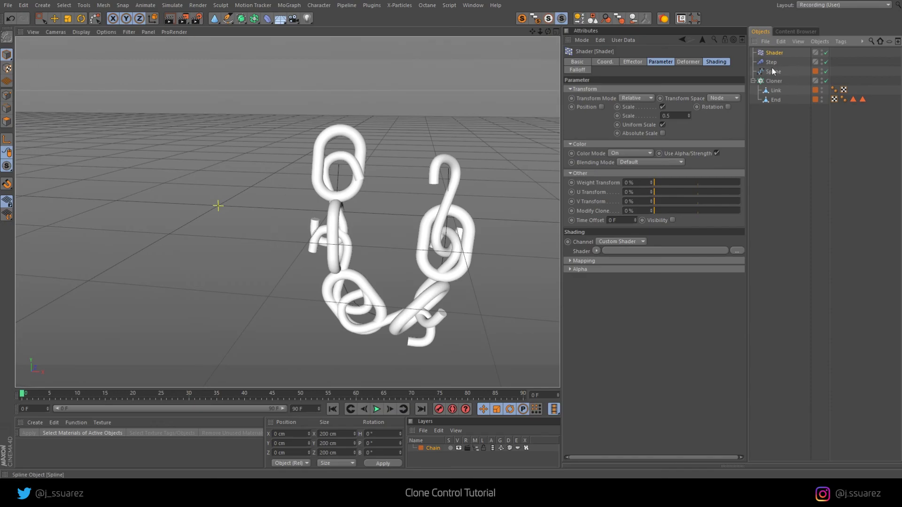
left_click(663, 106)
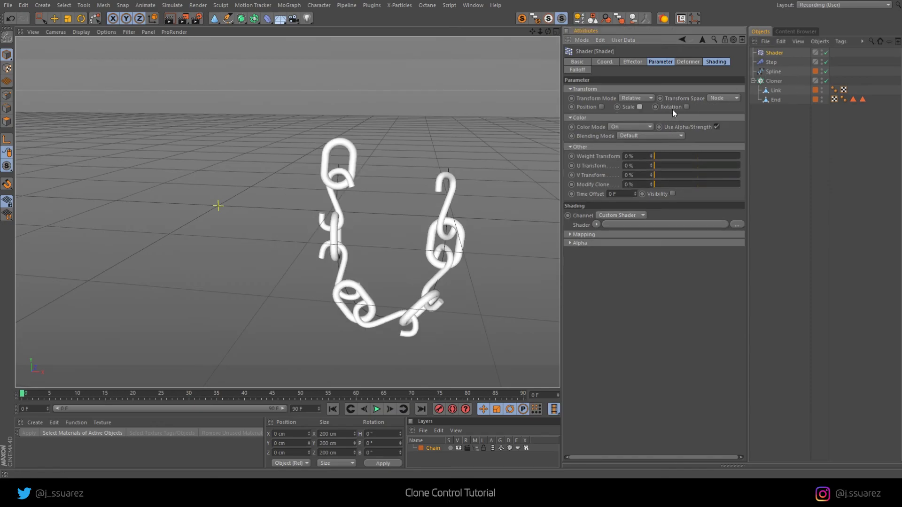
left_click_drag(695, 185, 766, 210)
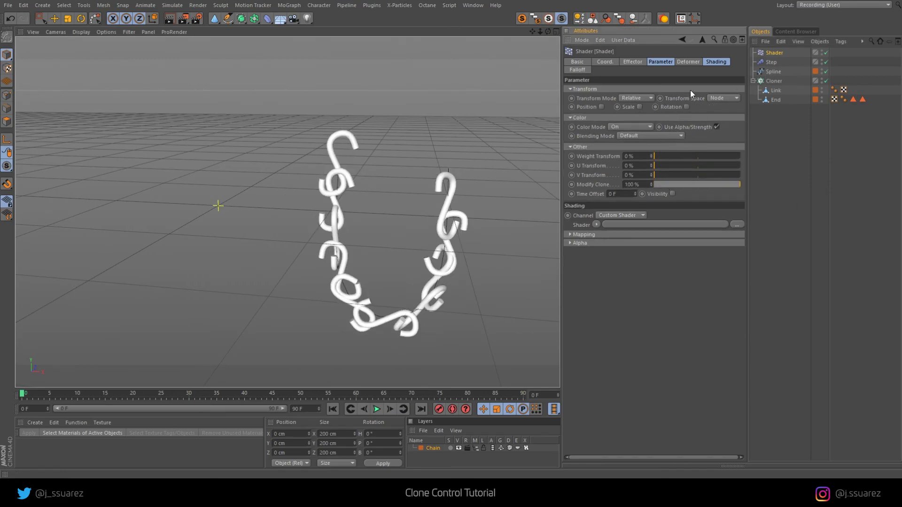
Set the Shader effector's shader to Gradient and its Color Mode to Off
left_click(717, 62)
left_click(596, 98)
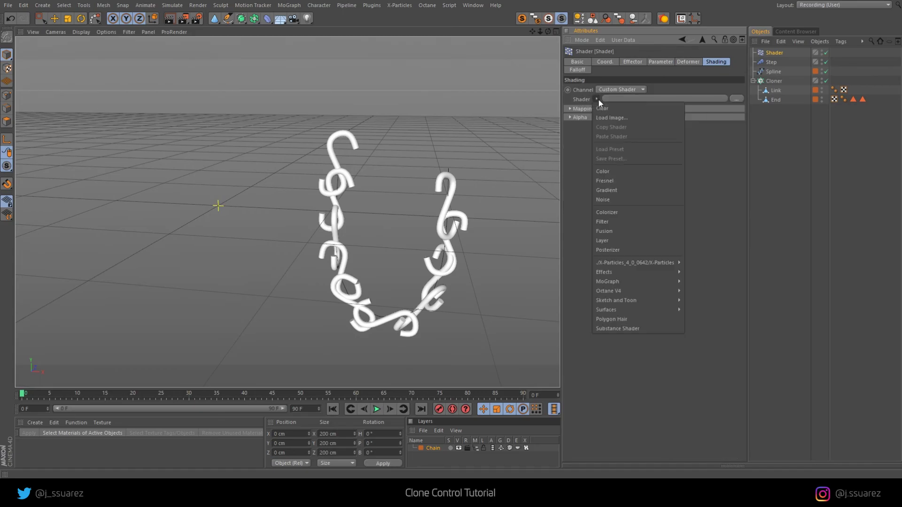
left_click(606, 190)
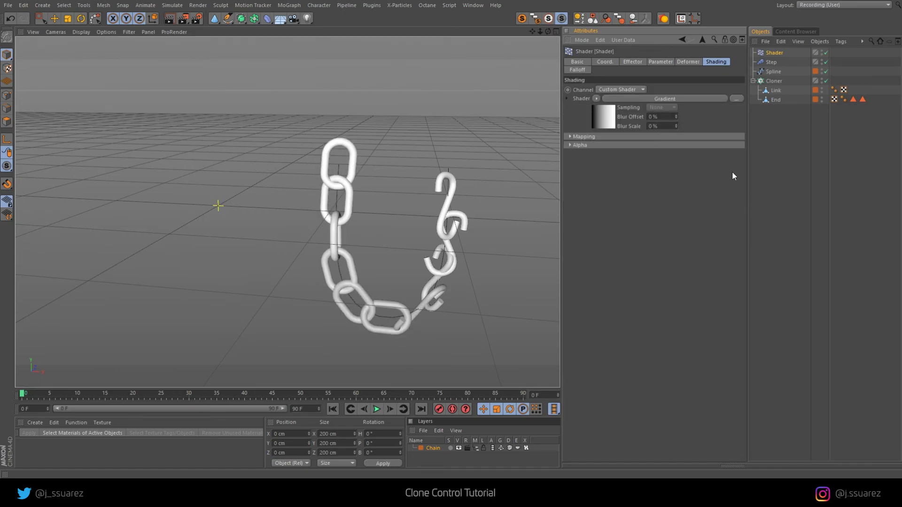
left_click(693, 63)
left_click(661, 61)
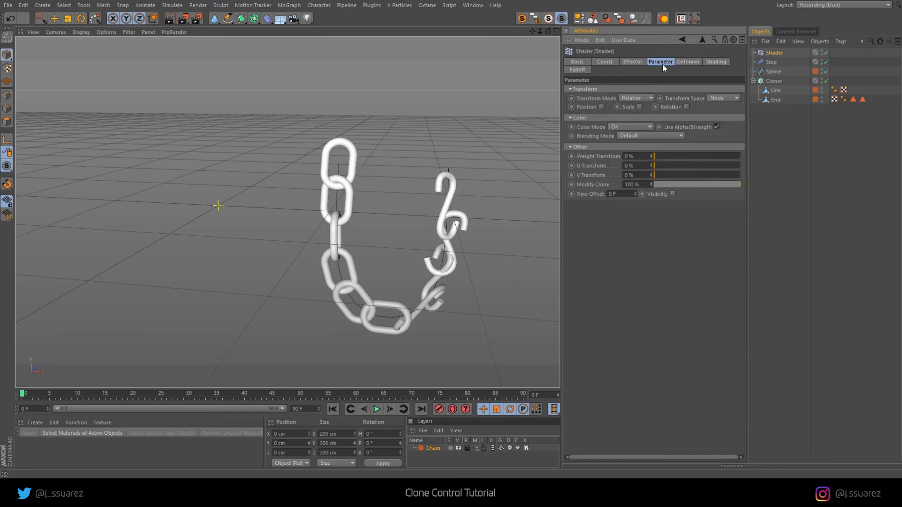
left_click(640, 127)
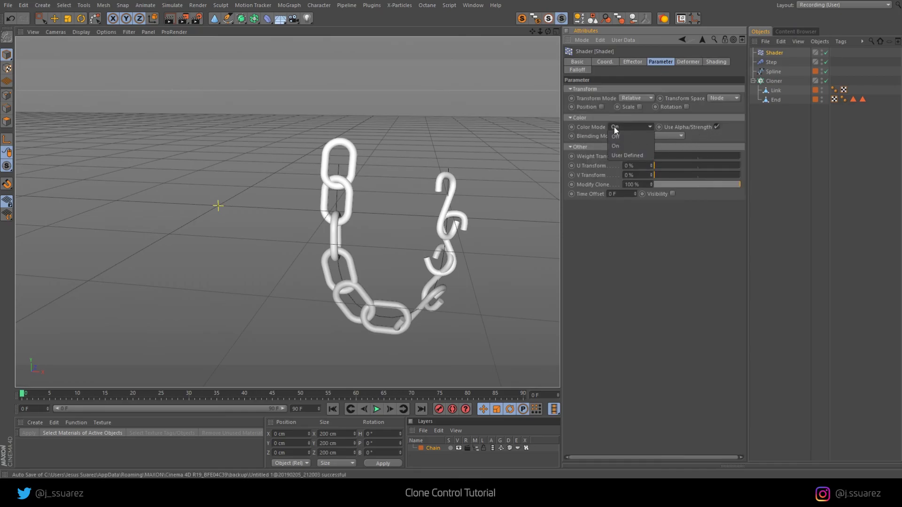
left_click(632, 138)
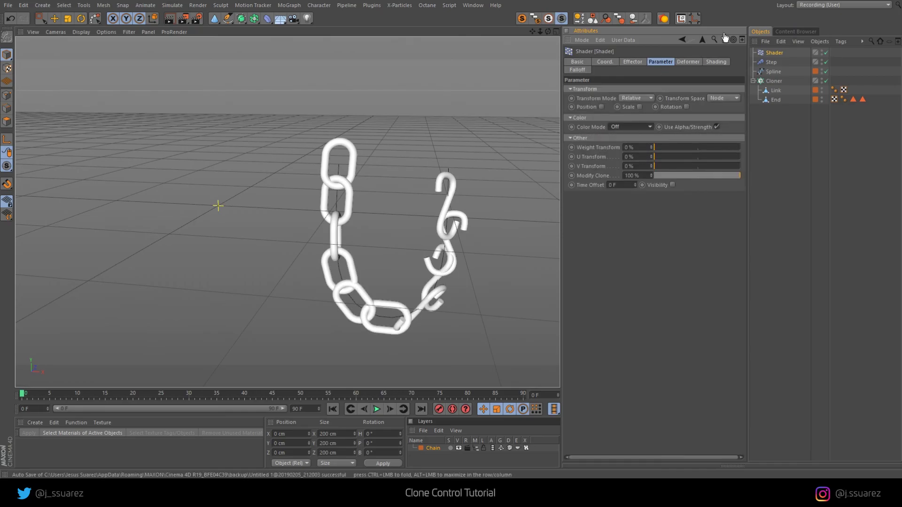
left_click(685, 61)
Set the gradient interpolation to None and move the white knot to 82.69%
left_click(717, 61)
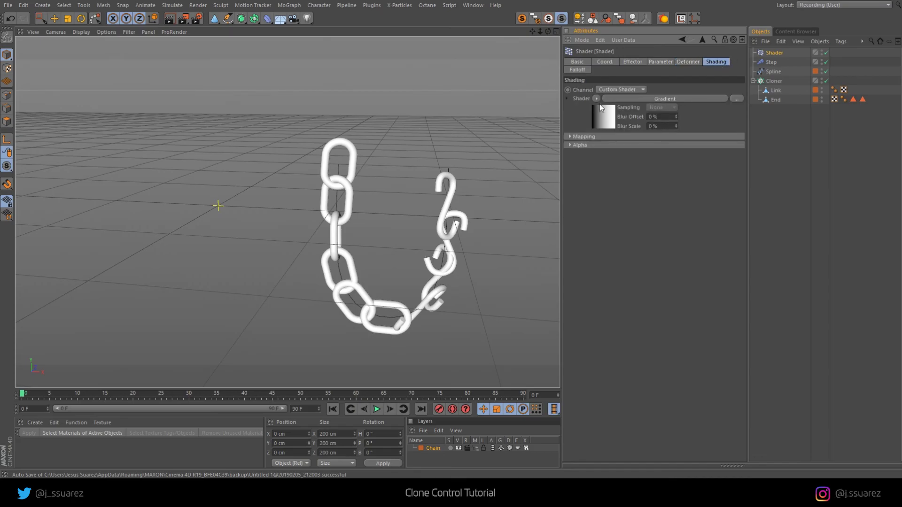
left_click(615, 99)
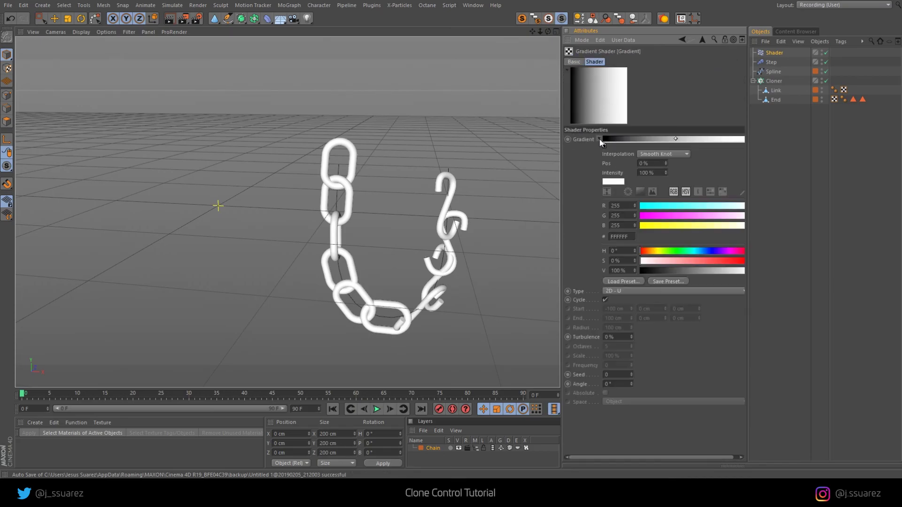
left_click(658, 152)
left_click(662, 208)
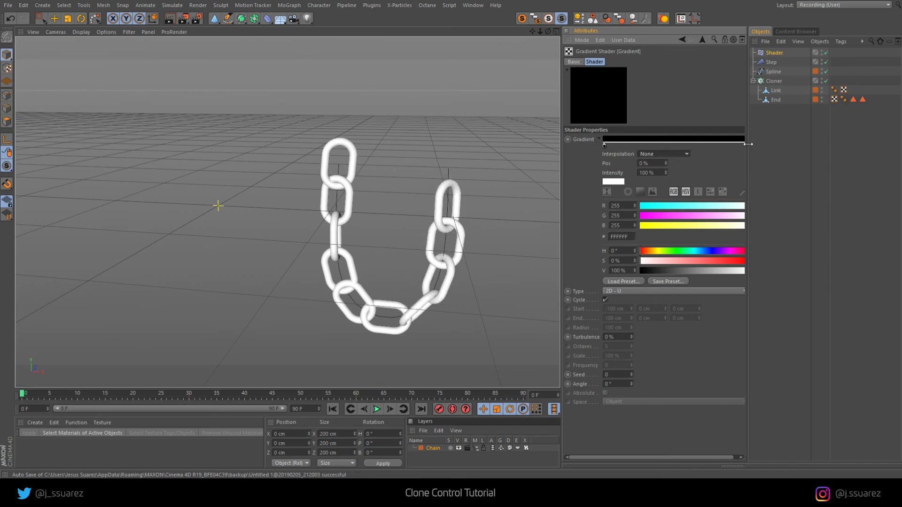
mouse_move(748, 145)
left_mouse_down()
mouse_move(767, 145)
mouse_move(736, 149)
left_mouse_up()
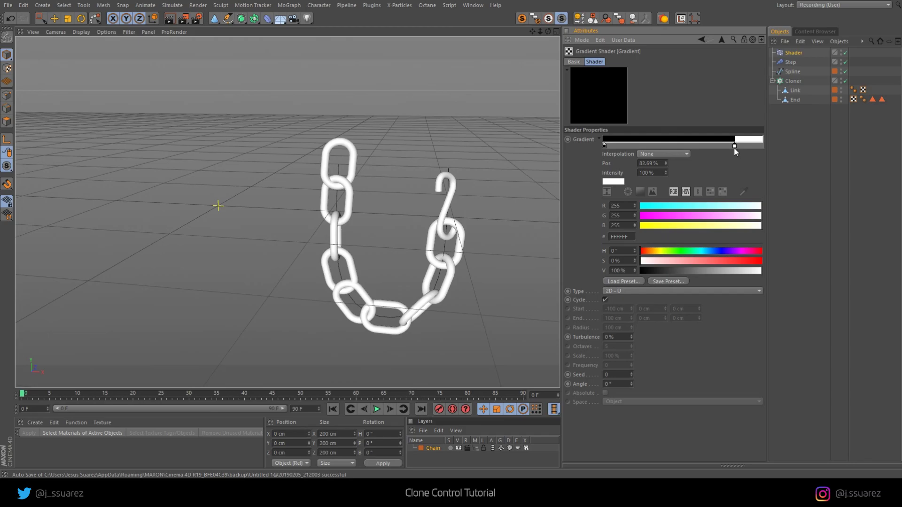
mouse_move(442, 257)
left_mouse_down("alt")
mouse_move(382, 269)
mouse_move(455, 255)
mouse_move(360, 264)
mouse_move(444, 258)
mouse_move(430, 257)
left_mouse_up("alt")
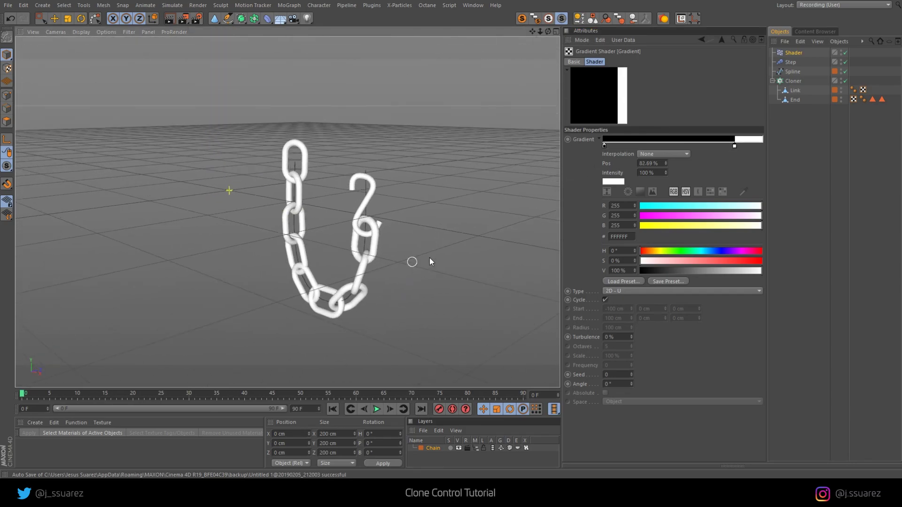
left_click(792, 71)
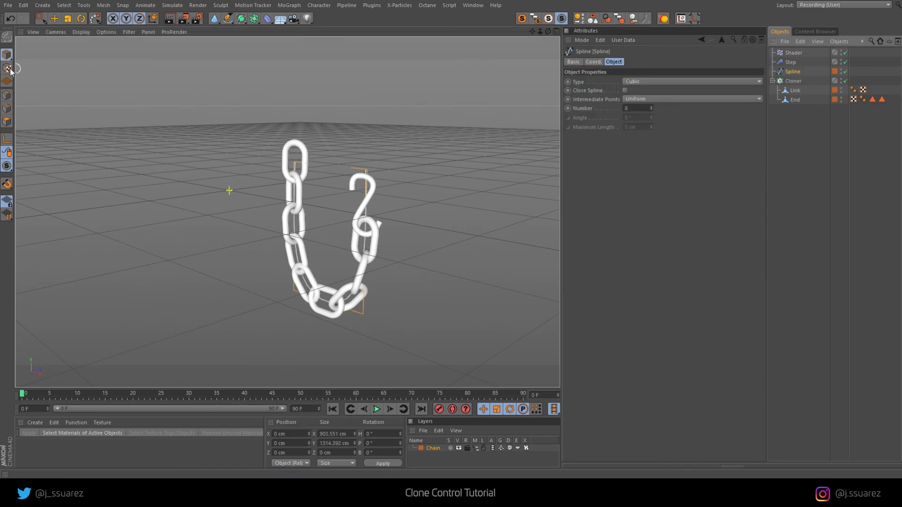
In Points mode, select the spline's last point and move it beside the hook
left_click(6, 96)
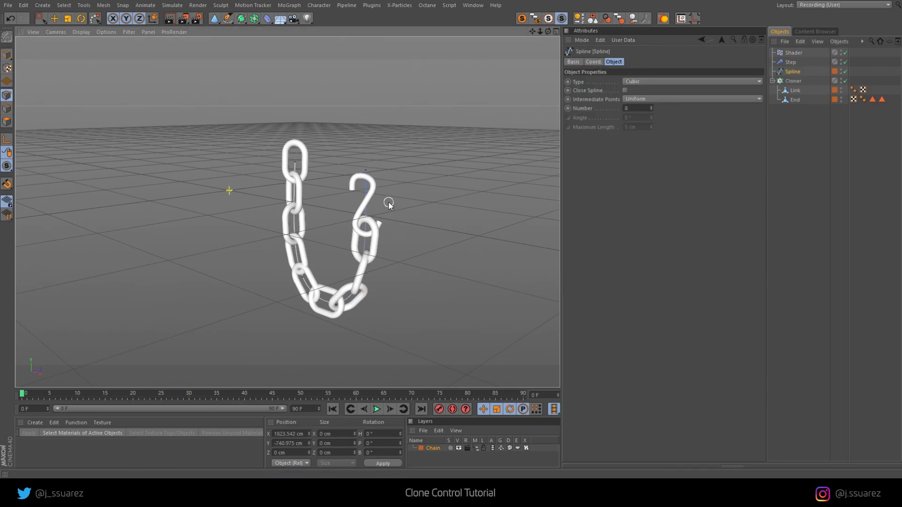
key("0")
left_click(356, 155)
left_click_drag(356, 155, 412, 235, "alt")
left_click_drag(449, 127, 422, 123)
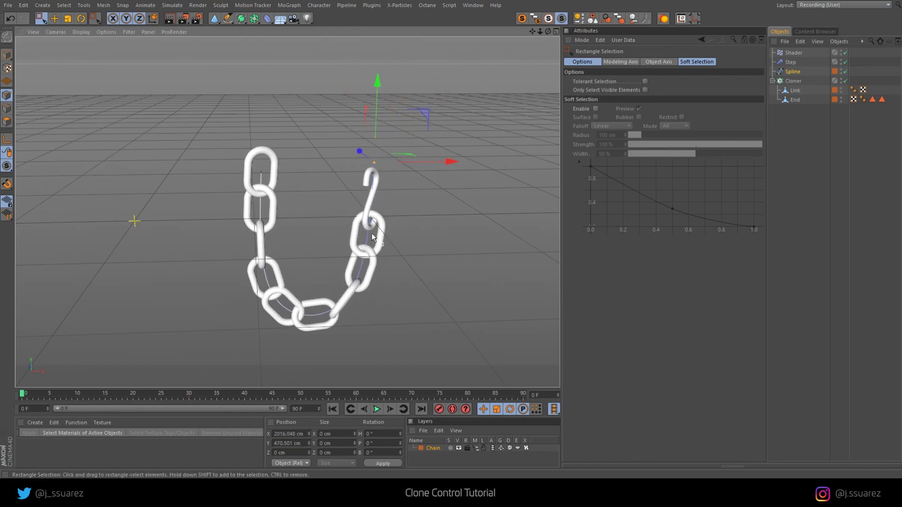
left_click_drag(371, 233, 337, 235, "alt")
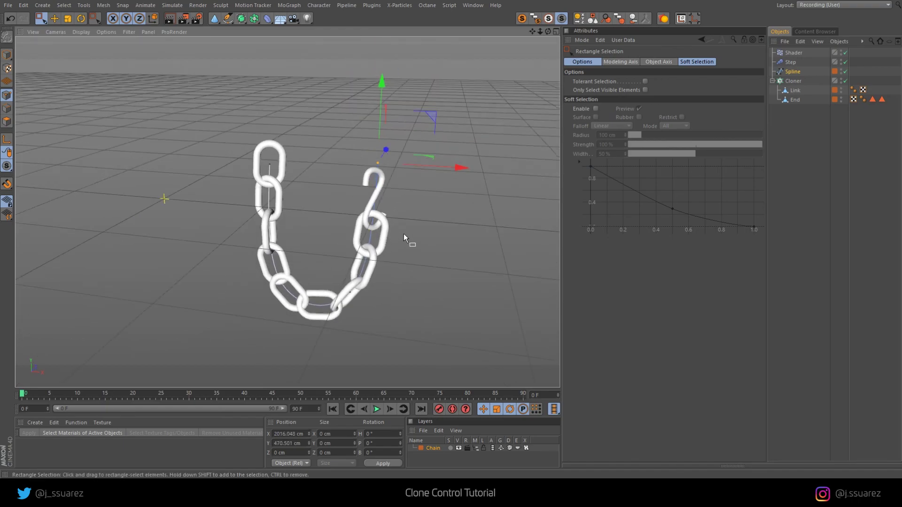